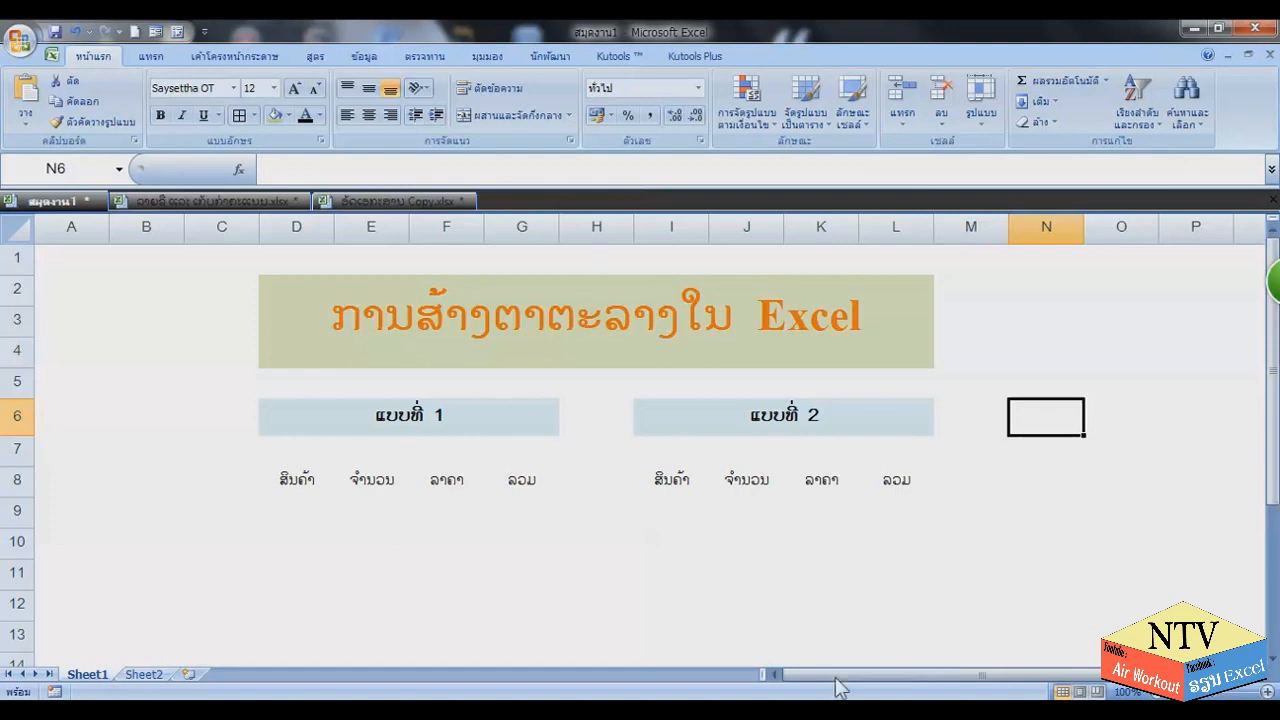
left_click(285, 487)
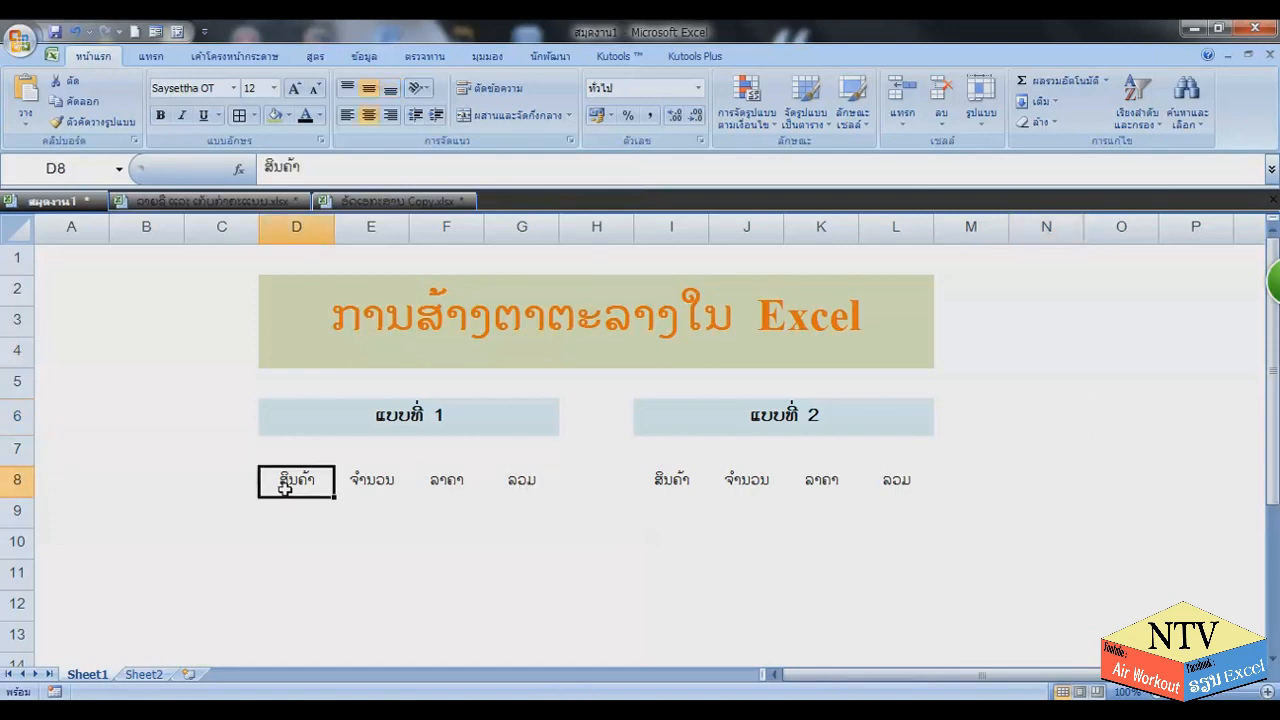
left_click(376, 483)
left_click(425, 485)
left_click(522, 485)
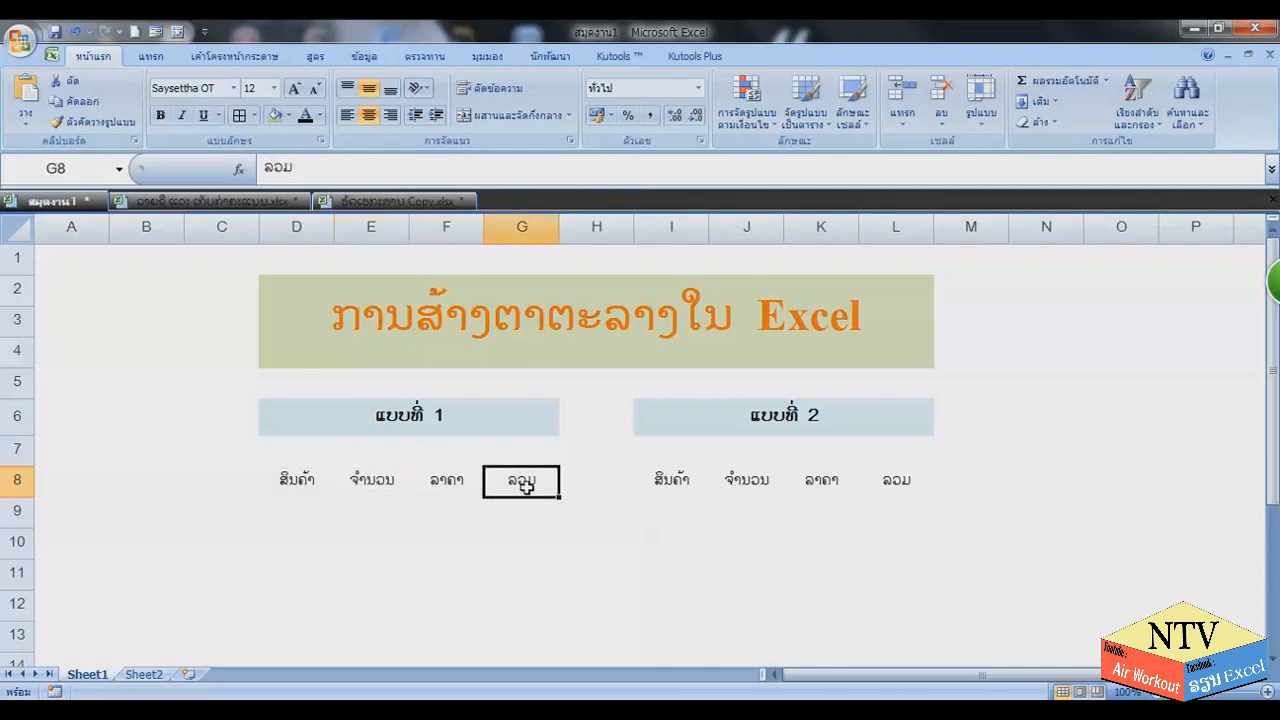
Apply all borders to the first table's range D8:G12, from the header row down.
left_click(297, 482)
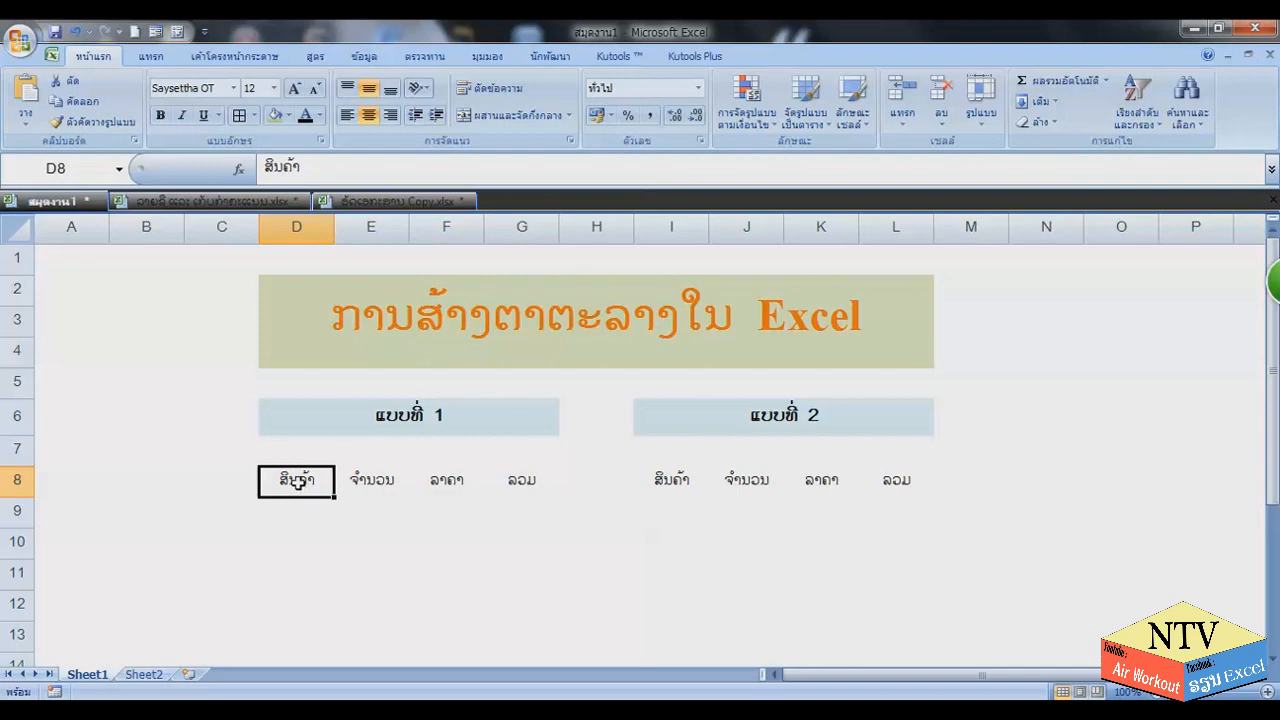
left_click_drag(297, 482, 528, 612)
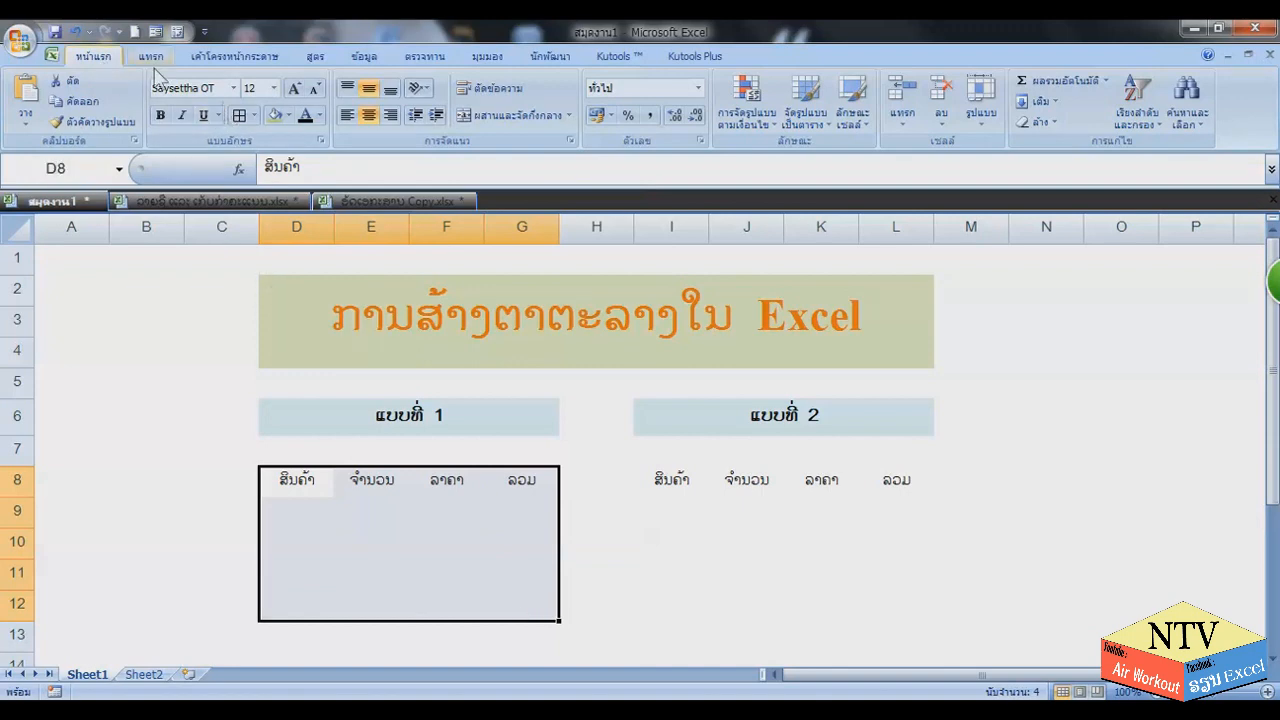
left_click(254, 116)
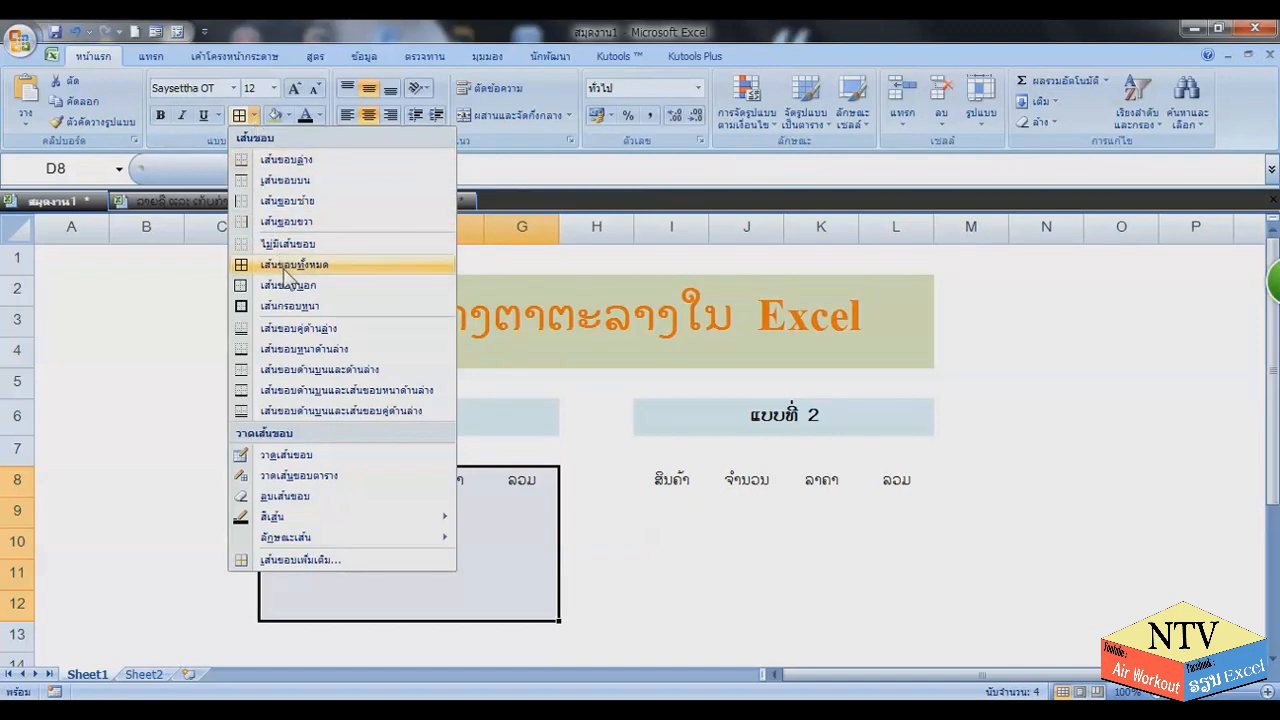
left_click(285, 266)
left_click(435, 537)
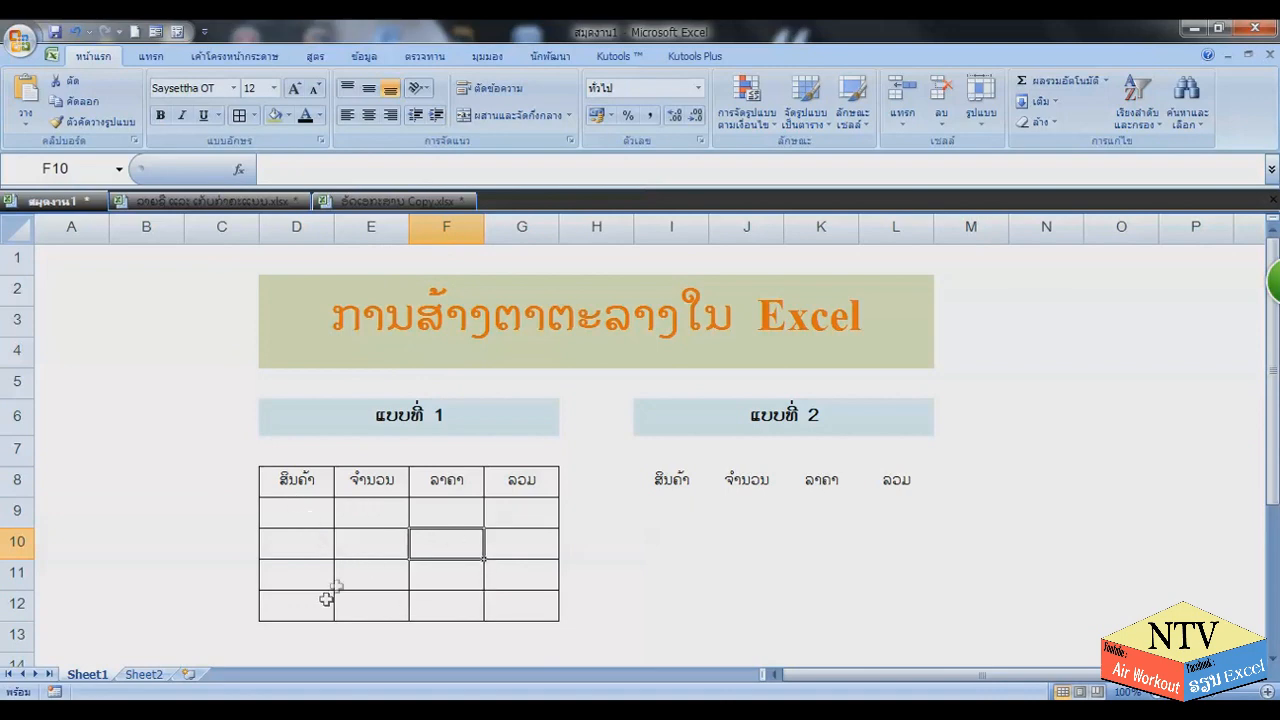
Fill the first table's header row D8:G8 with light orange and set its text colour to black.
left_click(317, 480)
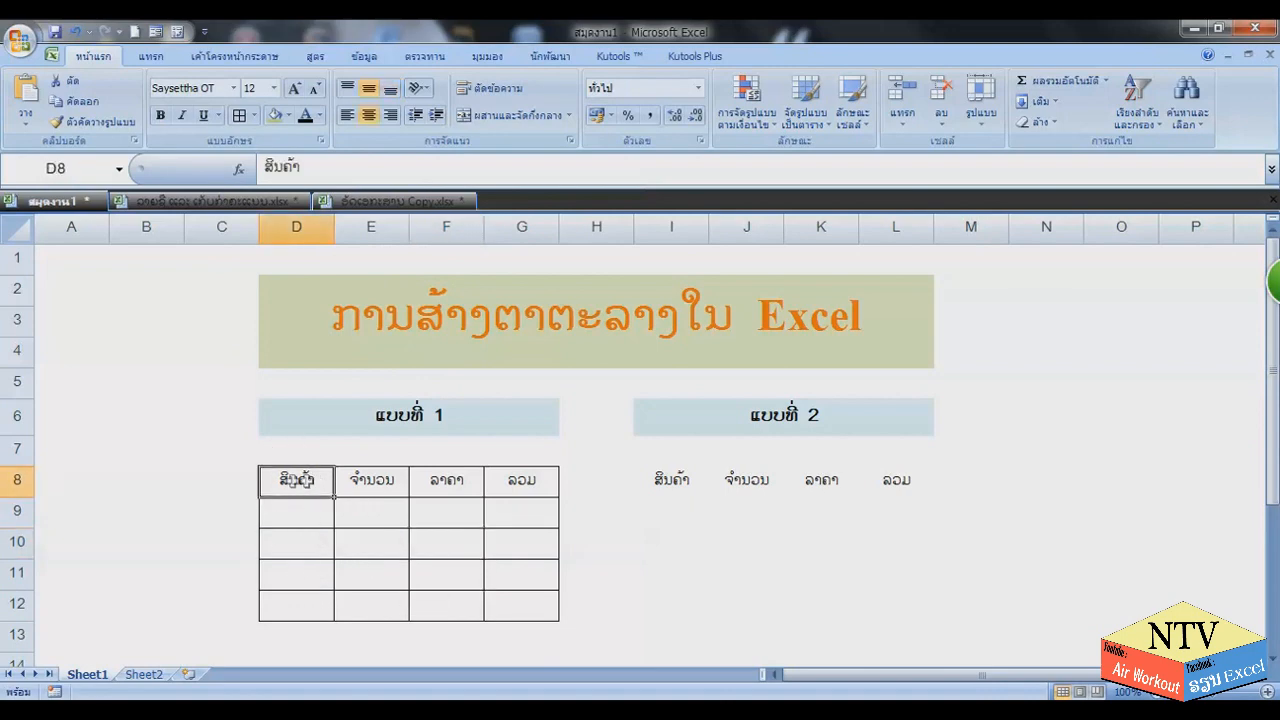
left_click_drag(292, 480, 519, 484)
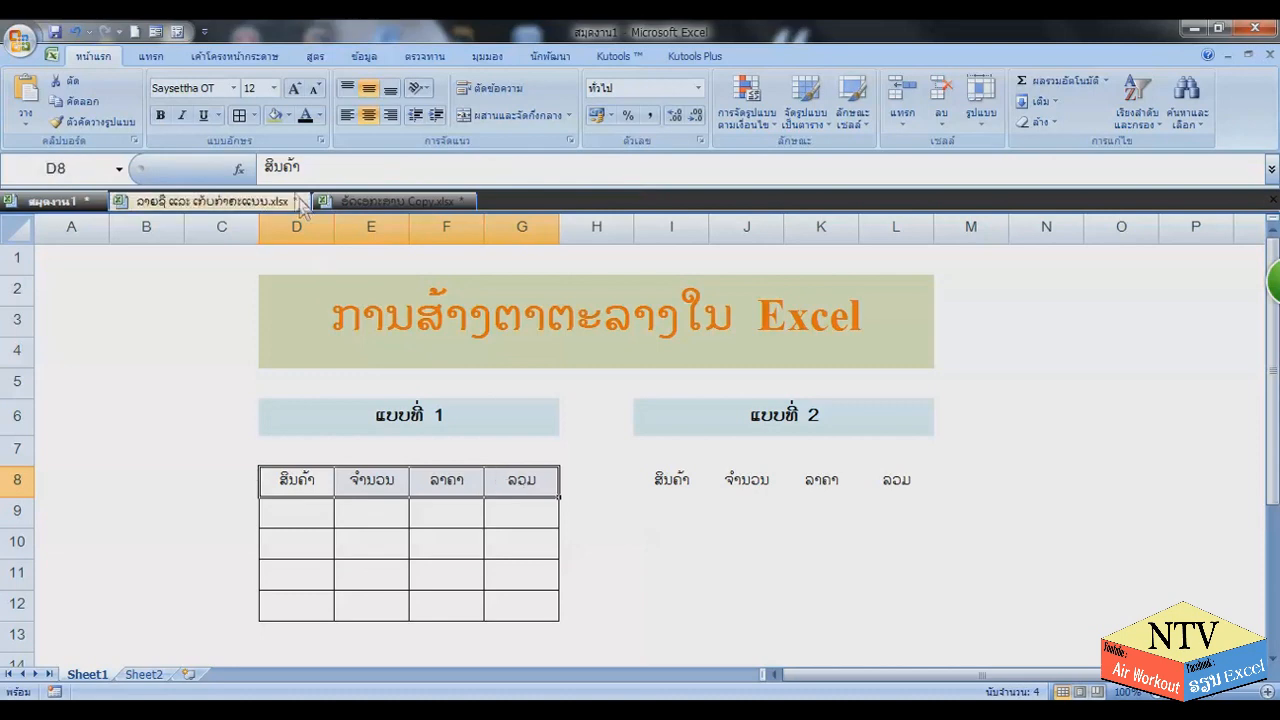
left_click(289, 117)
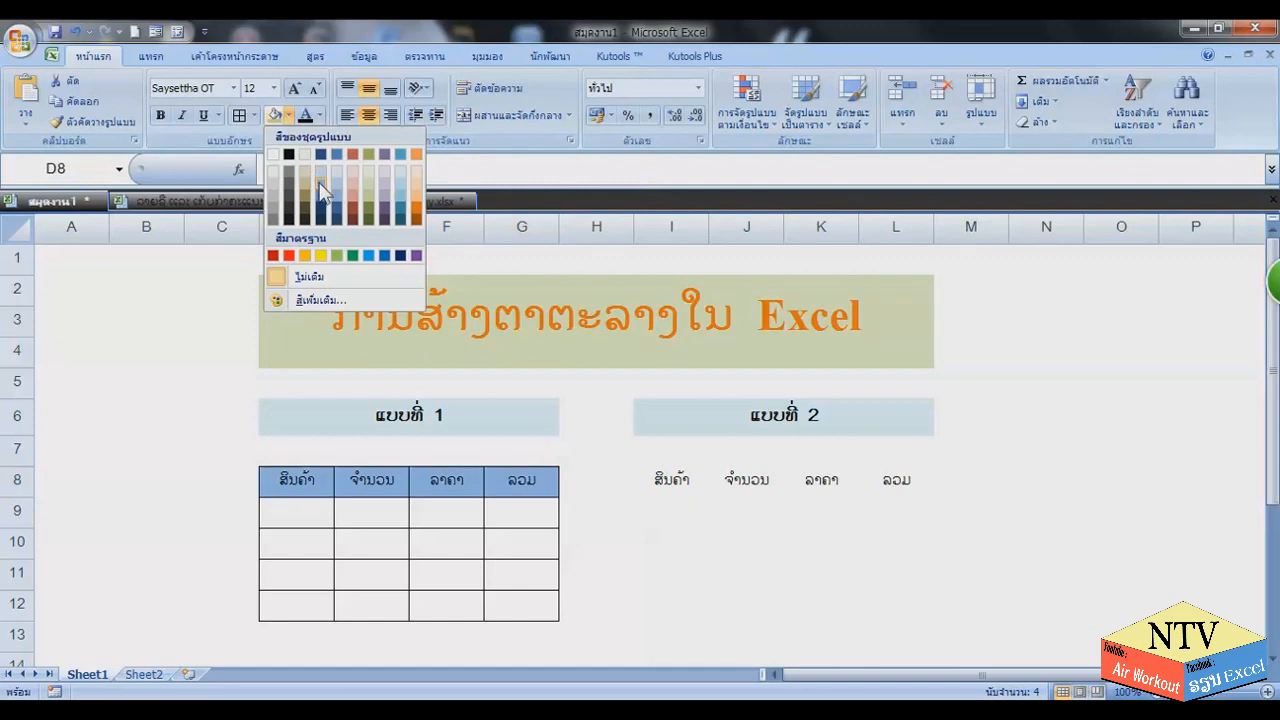
left_click(417, 207)
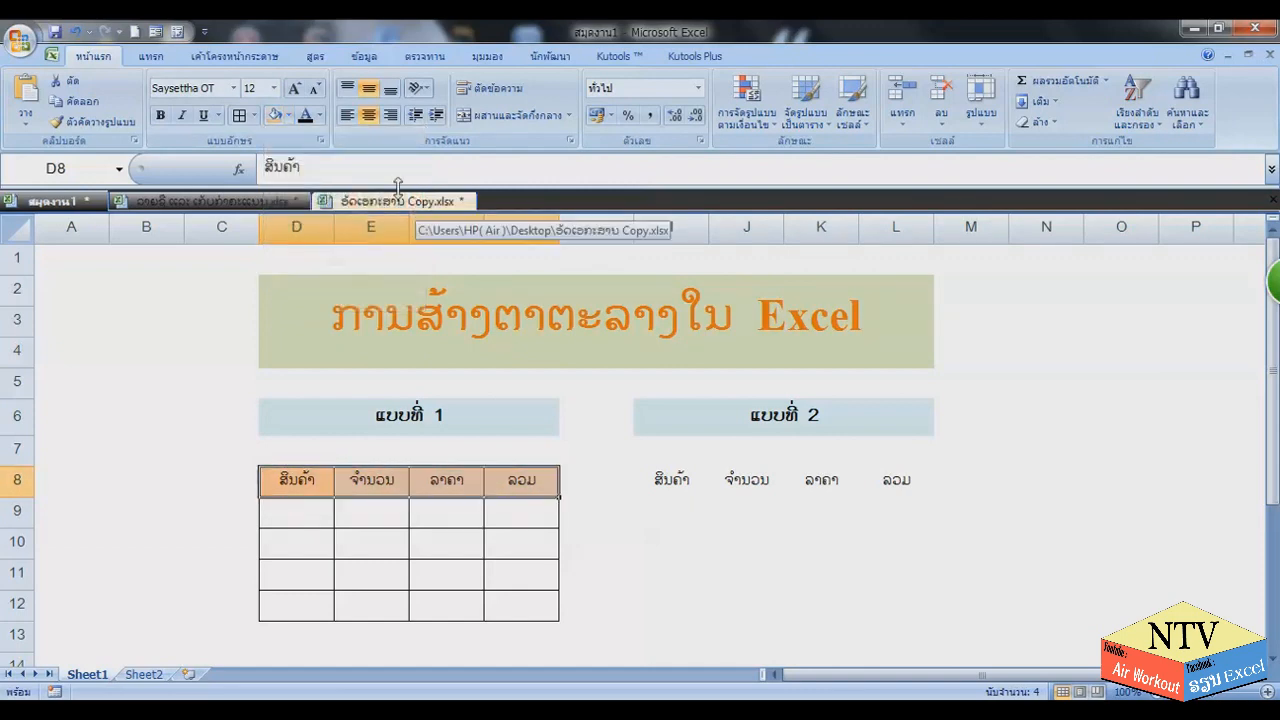
left_click(319, 116)
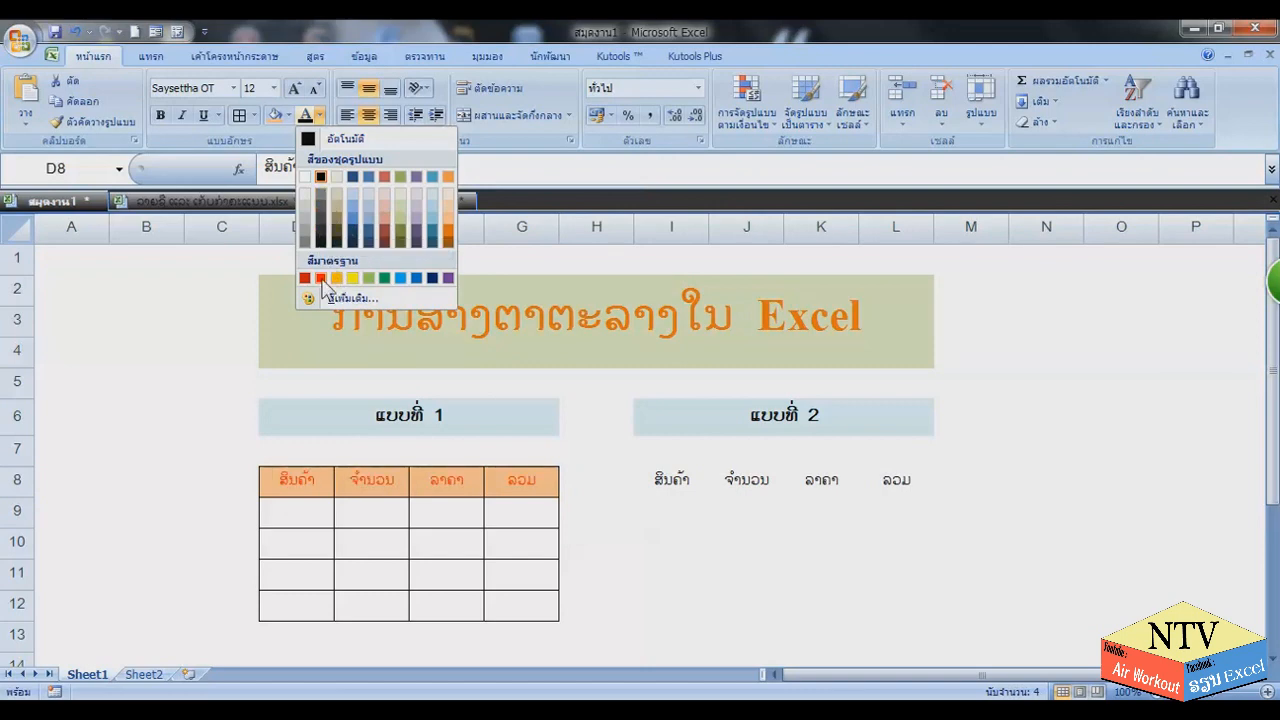
left_click(321, 177)
Enter "ສິນຄ້າ 1" in D9 and fill the numbered product names down to D12.
left_click(307, 514)
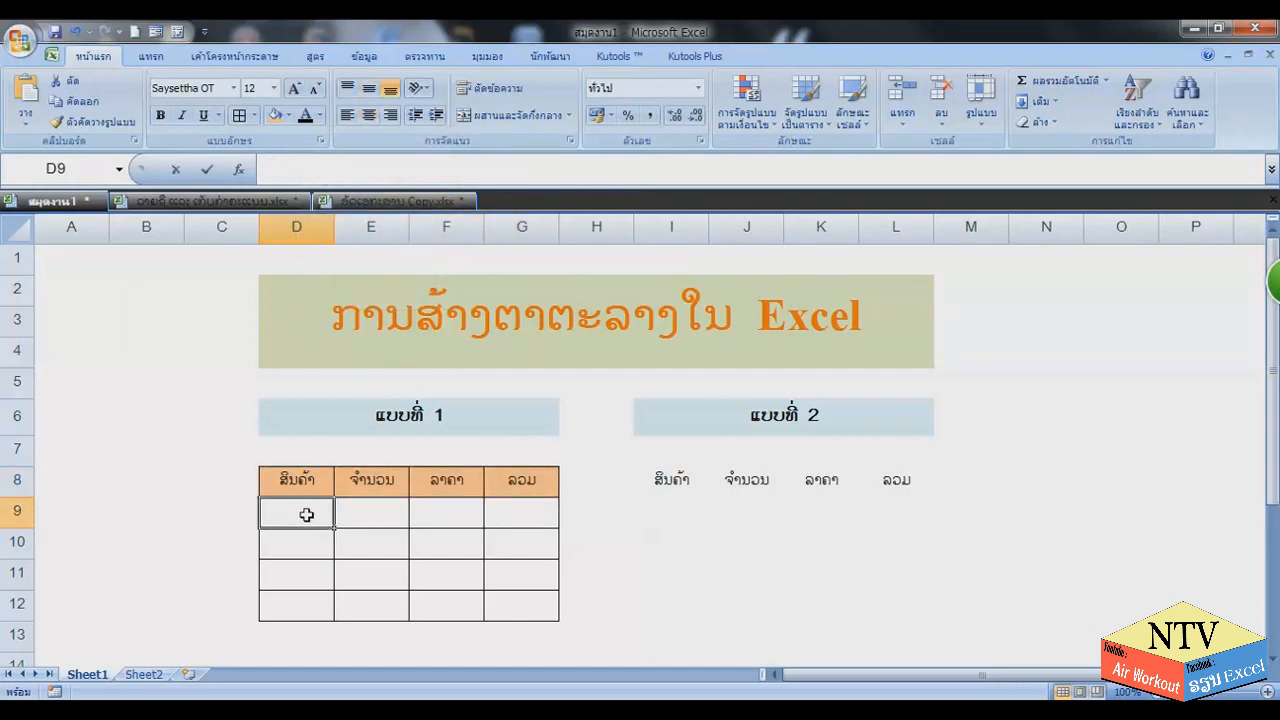
type("ສິນຄ້າ")
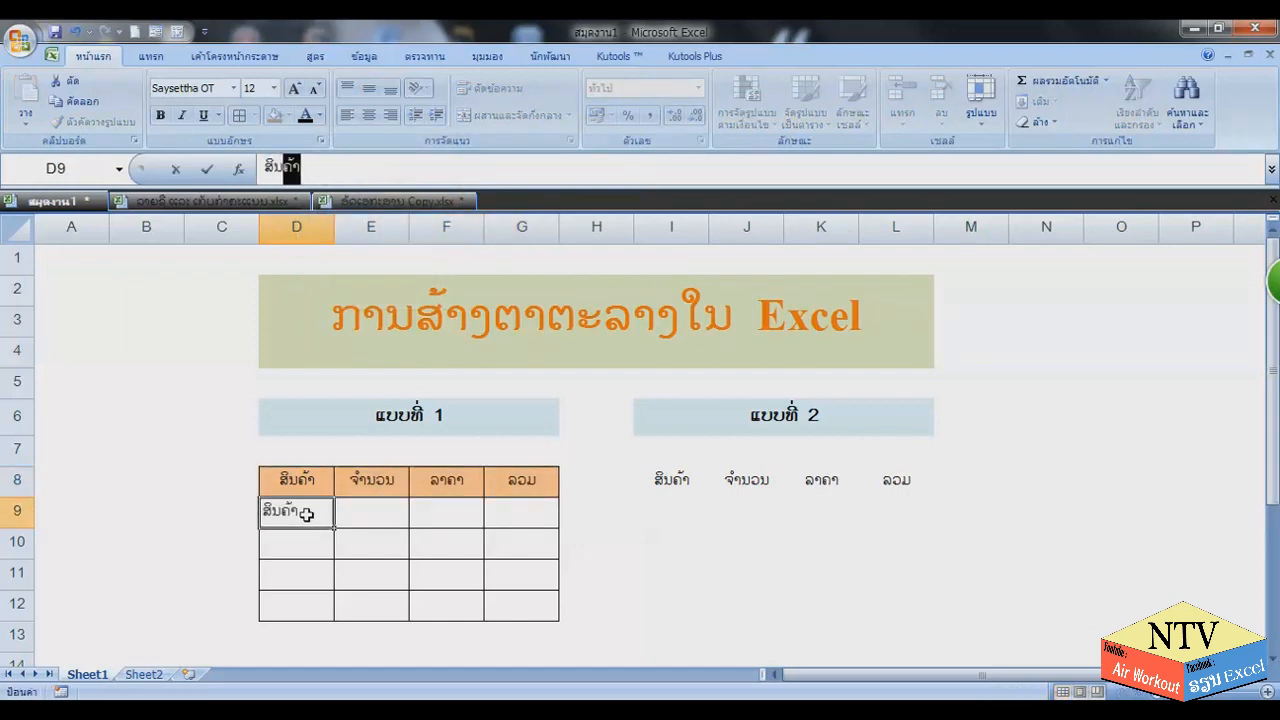
type("ຄ້າ")
key("Return")
left_click(307, 513)
left_click_drag(336, 528, 338, 618)
Enter the quantity 2 in E9 and fill an increasing series down to E12.
left_click(378, 515)
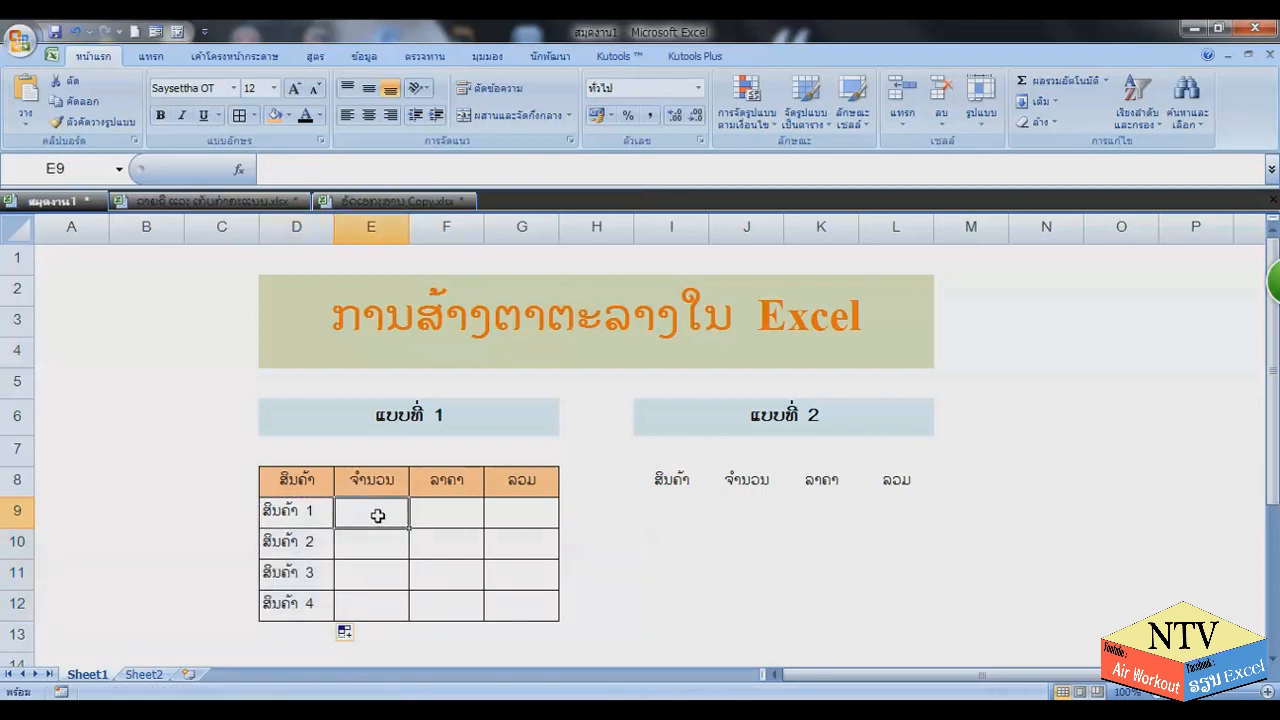
type("2")
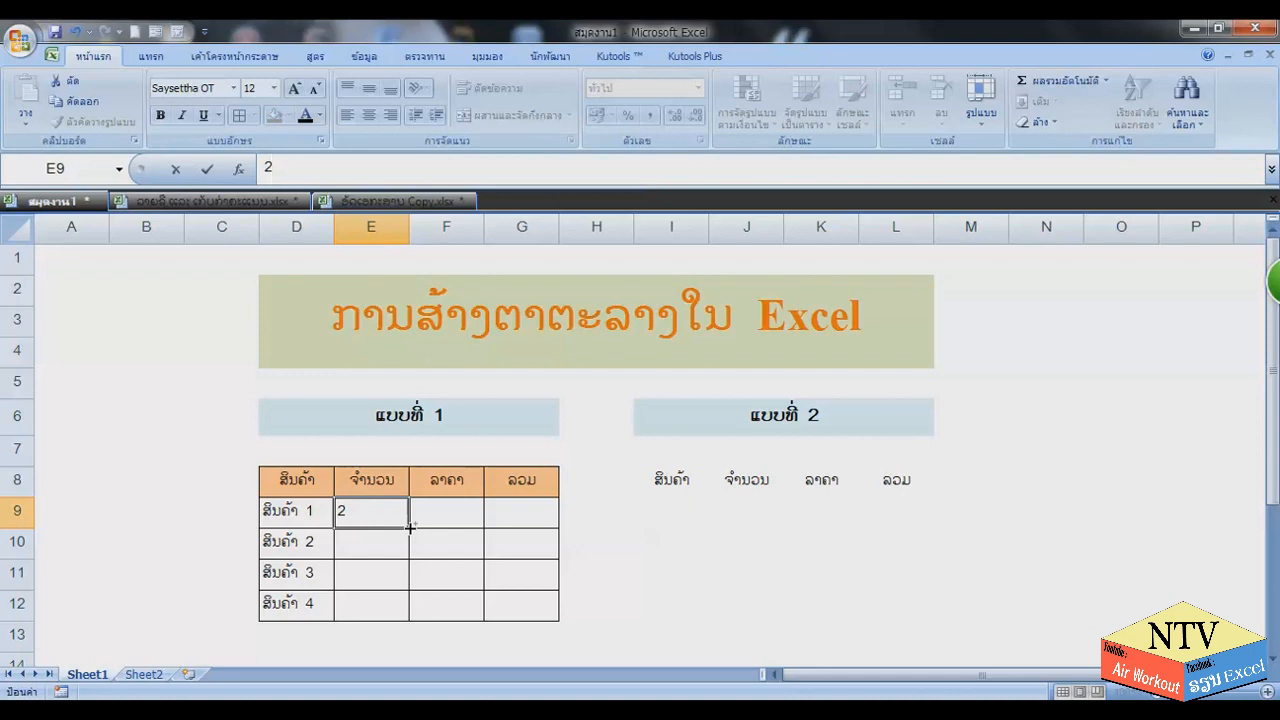
key("ctrl+Return")
left_click_drag(409, 528, 414, 630)
Enter the price 4 in F9 and fill an increasing series down to F12.
left_click(448, 521)
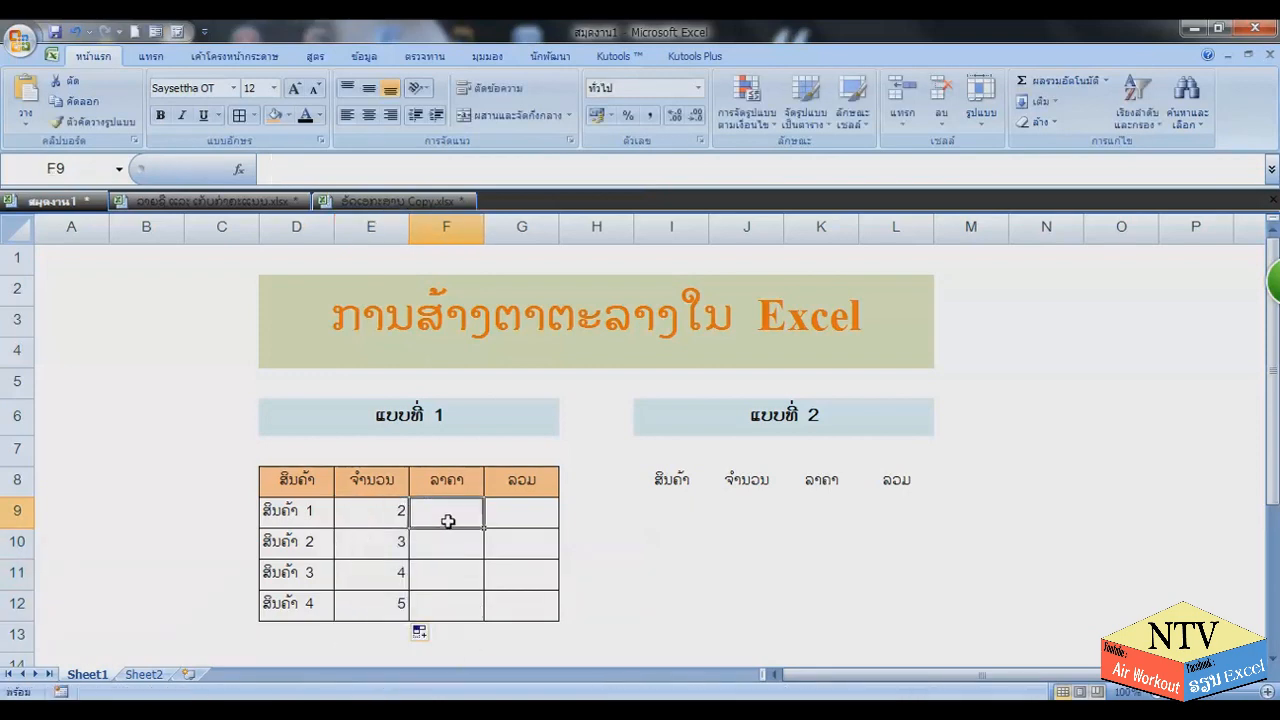
type("ຖ")
type("4")
key("ctrl+Return")
left_click_drag(484, 527, 484, 626)
Calculate the first product's total in G9 with the formula =E9*F9.
left_click(515, 521)
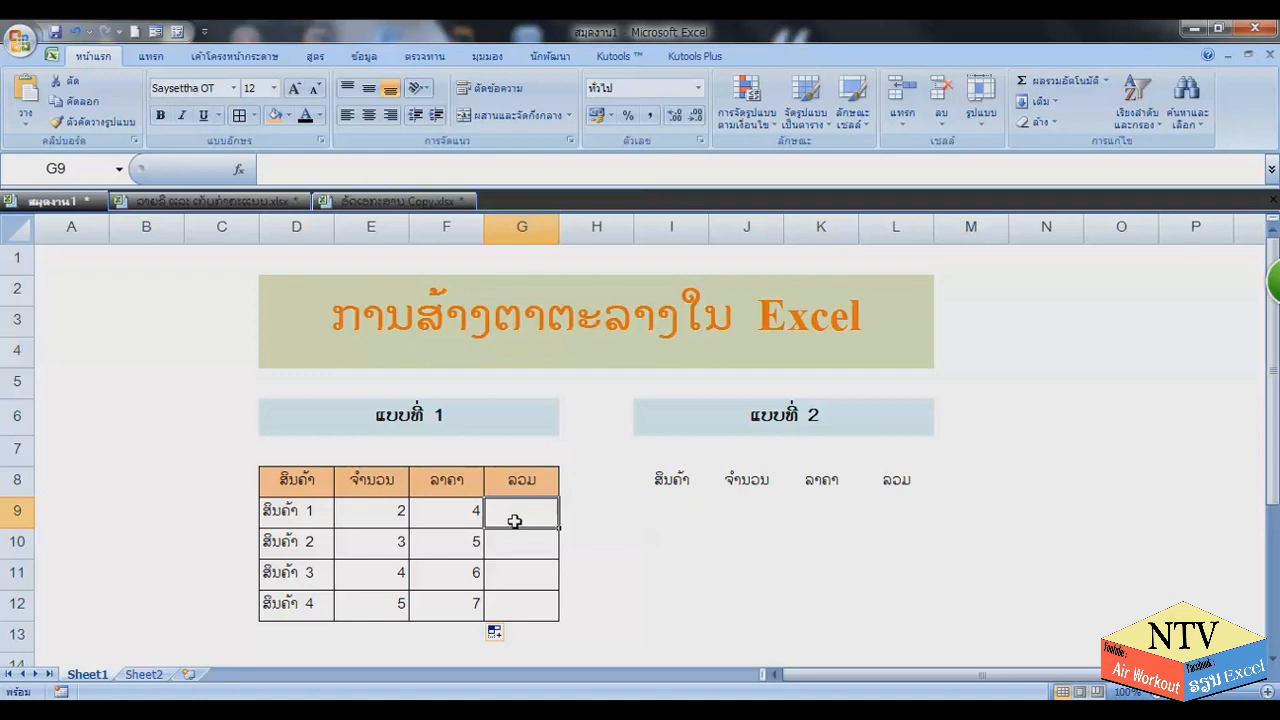
type("=")
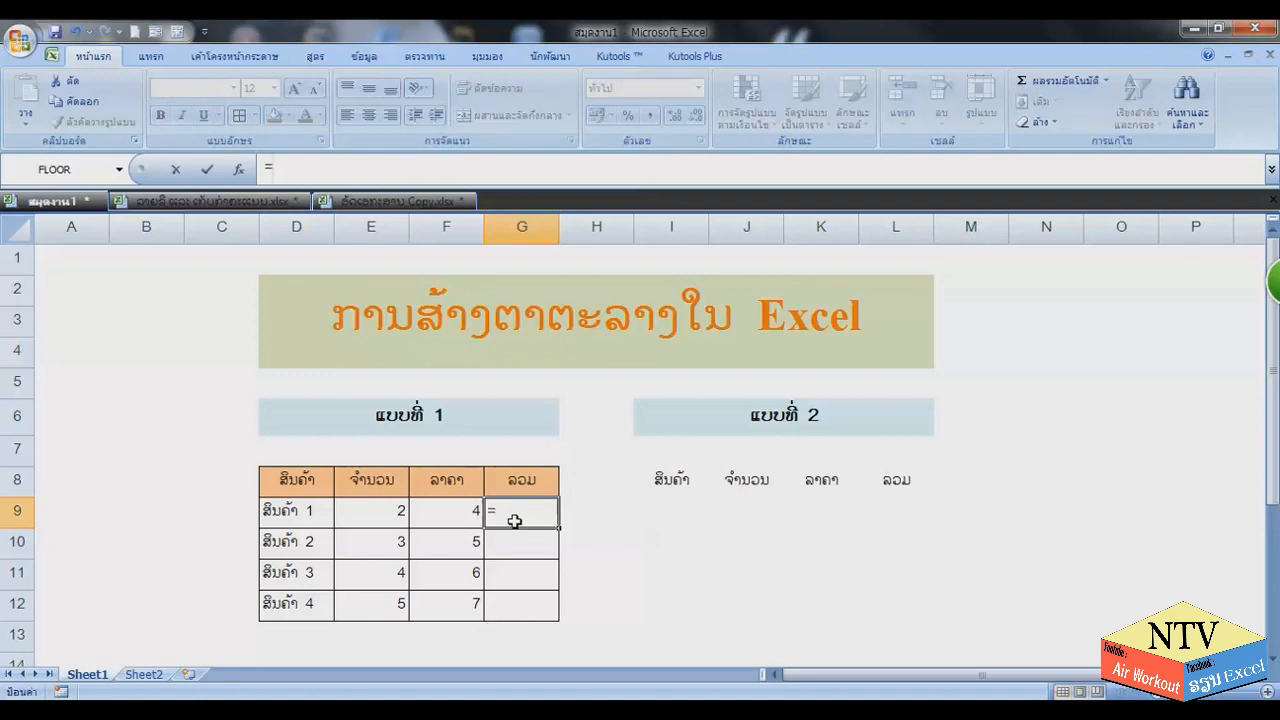
left_click(392, 519)
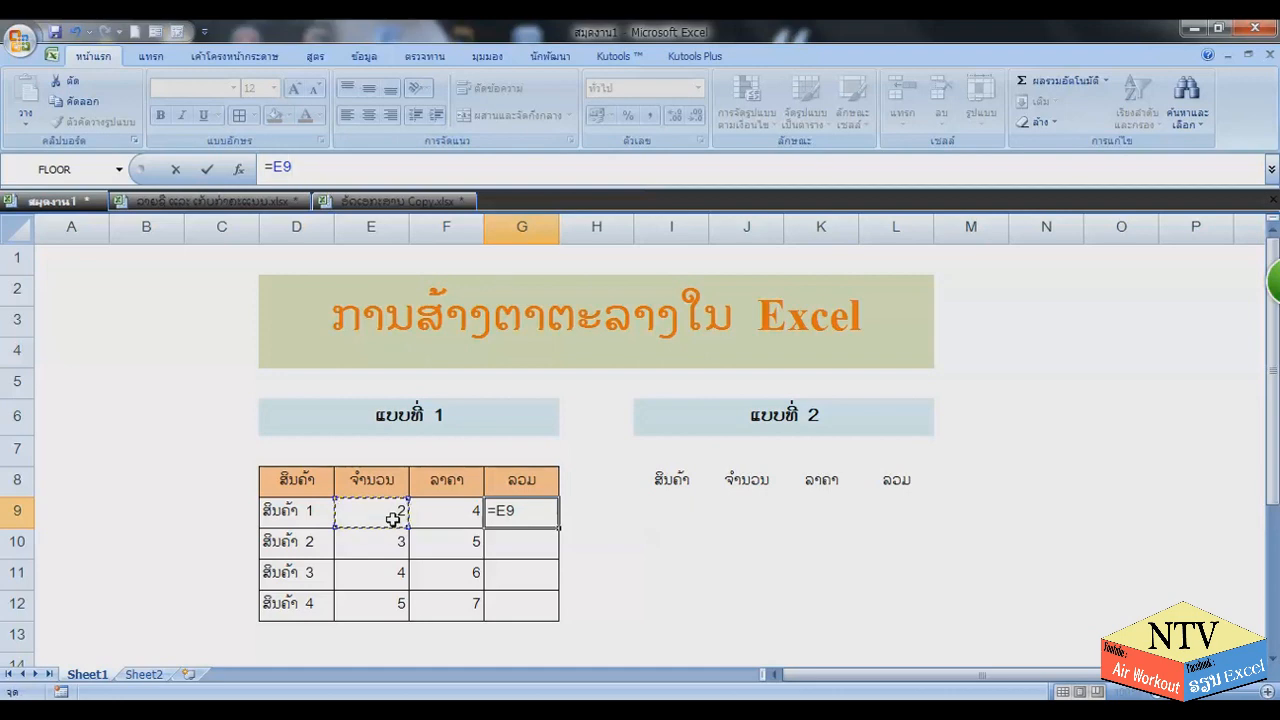
type("*")
left_click(452, 514)
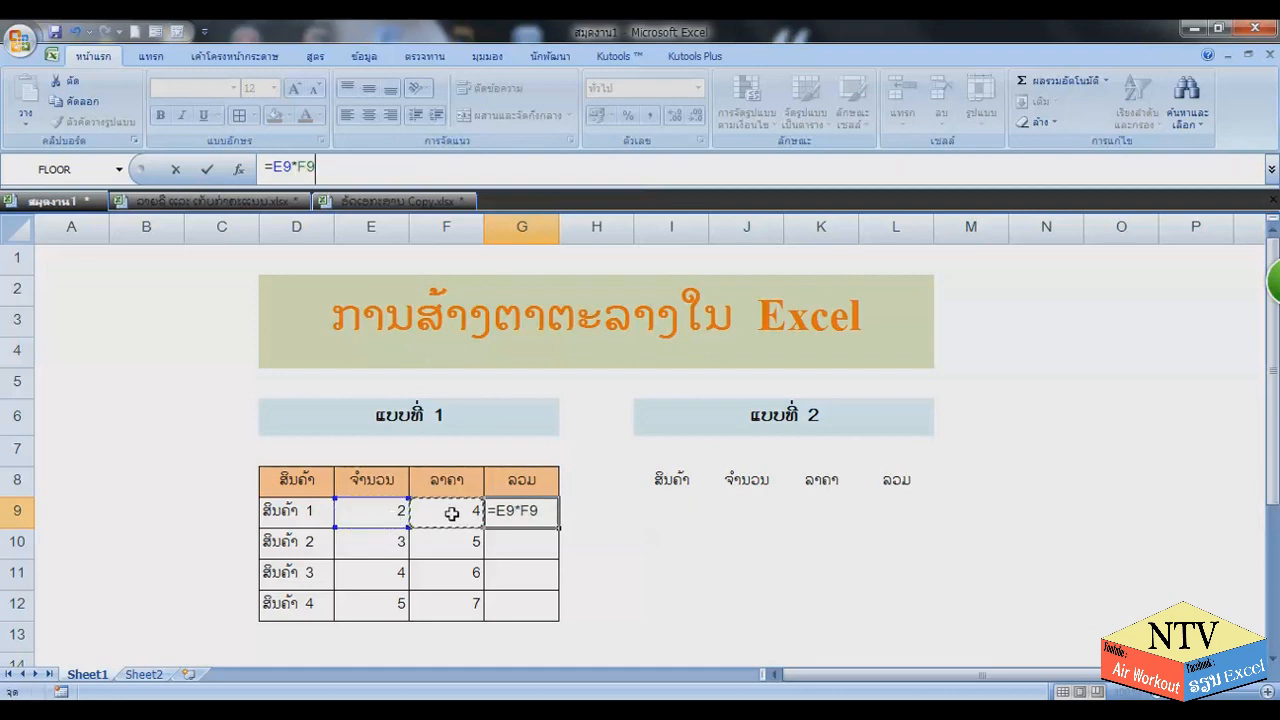
key("Return")
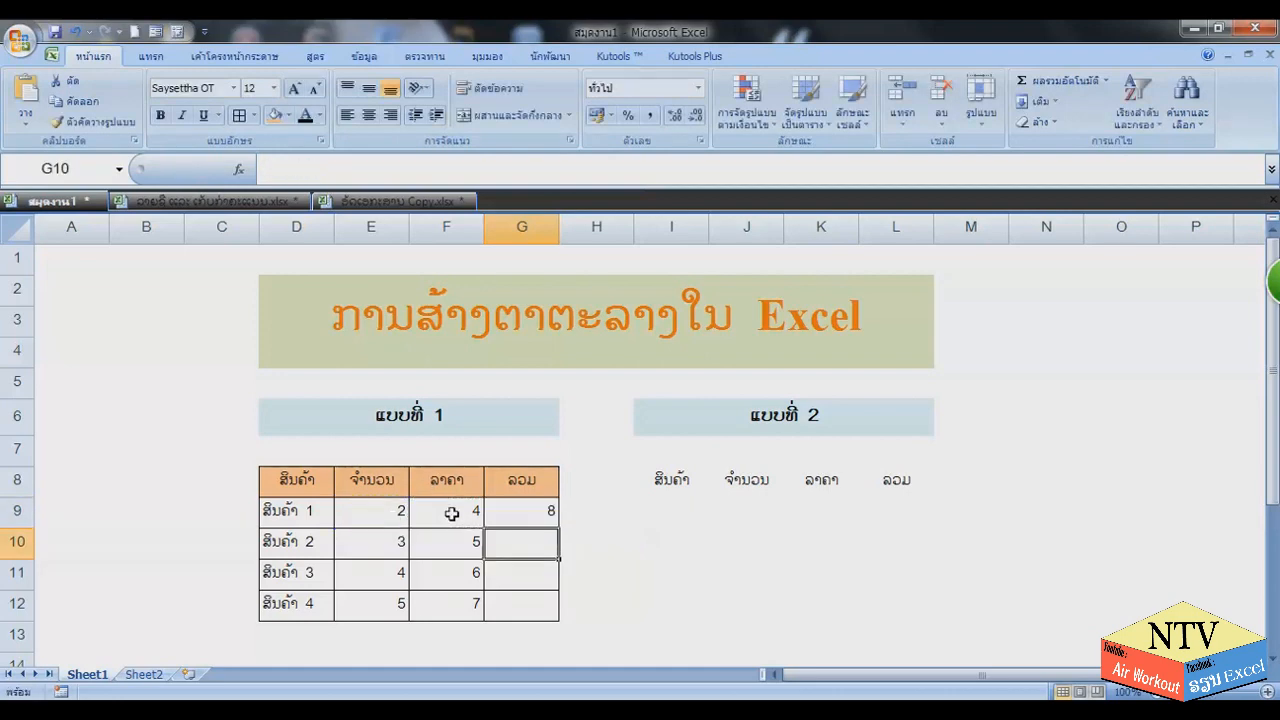
left_click(537, 515)
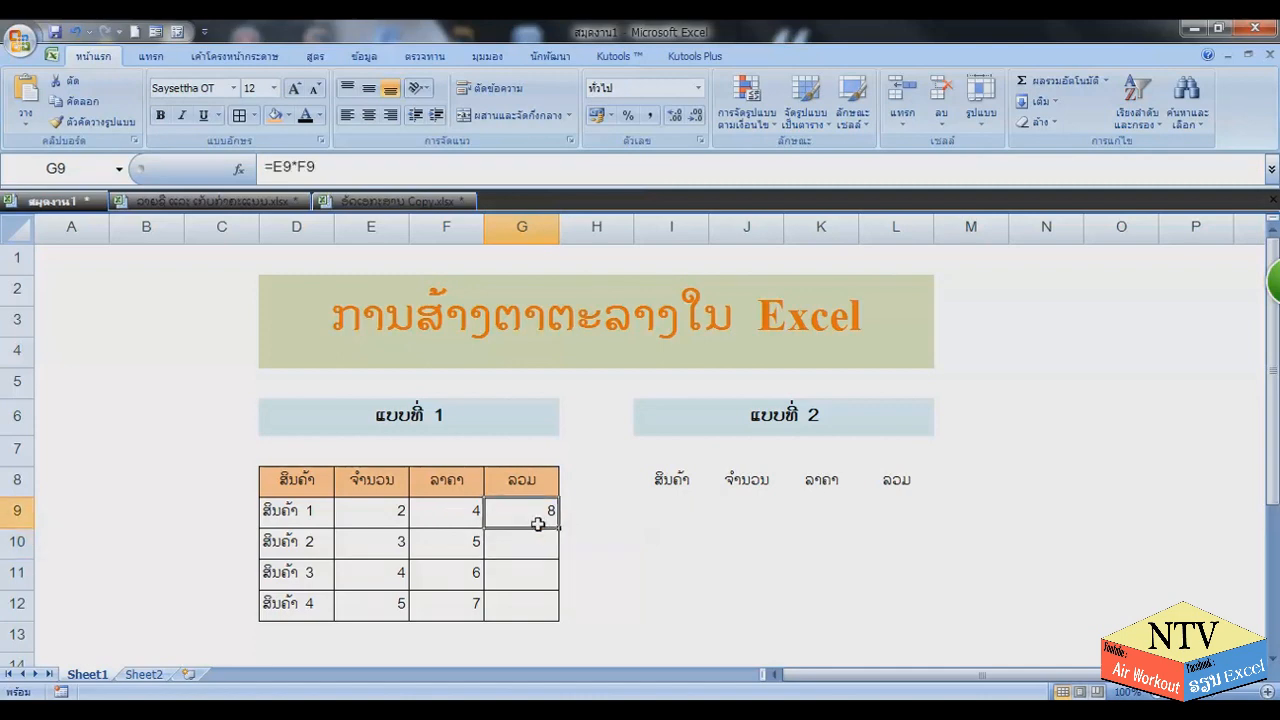
Select the second table's range I8:L12, including its header row.
left_click(672, 510)
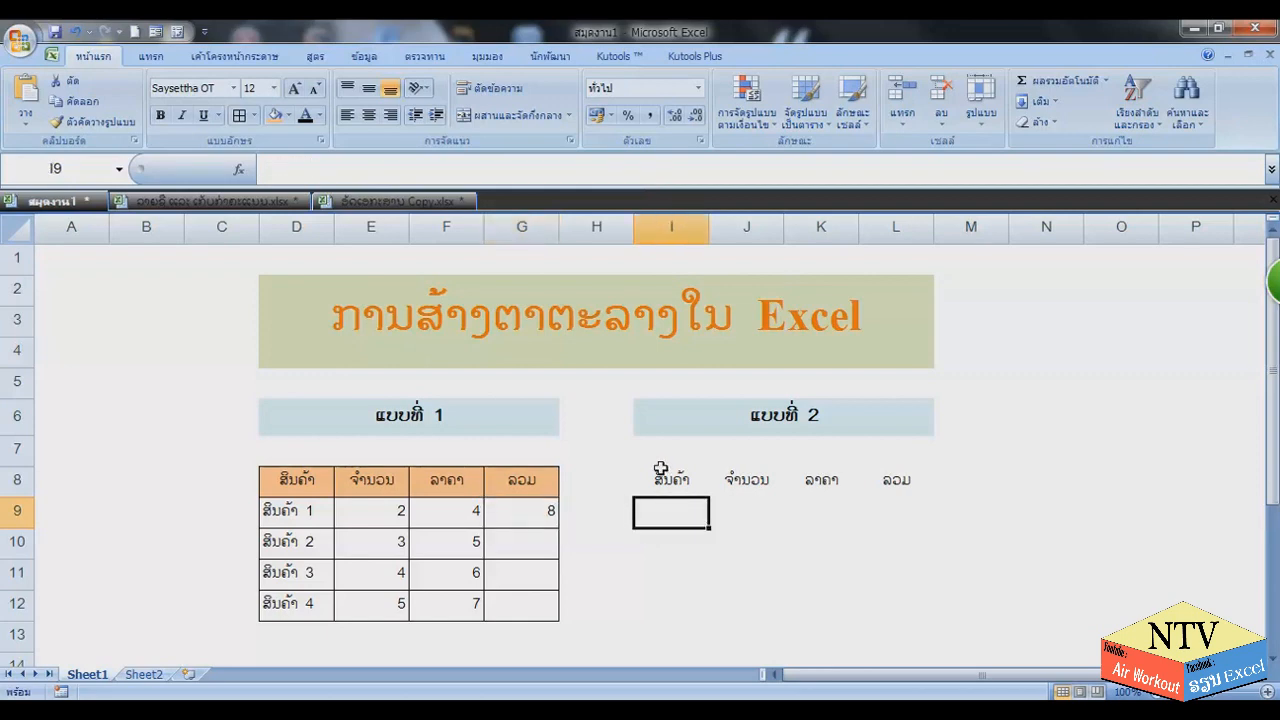
left_click(660, 470)
left_click_drag(660, 470, 912, 605)
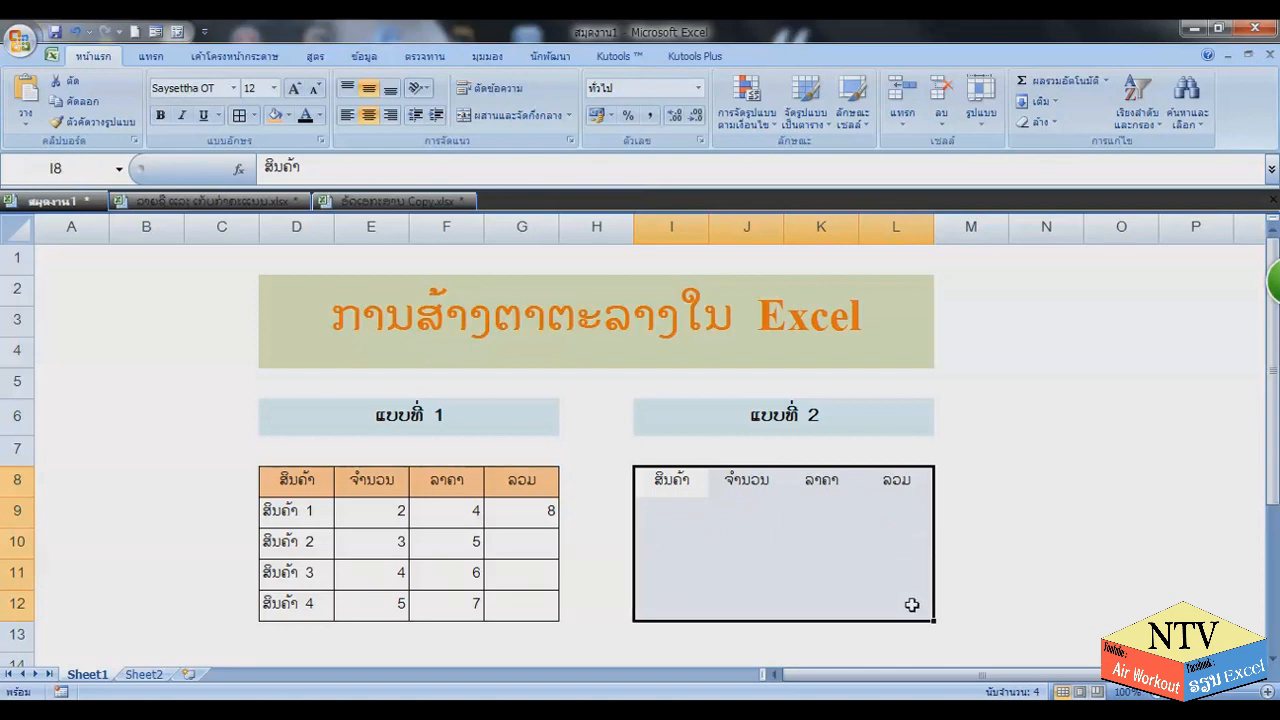
Try to convert I8:L12 into a table without marking that it has headers, and undo it.
left_click(151, 58)
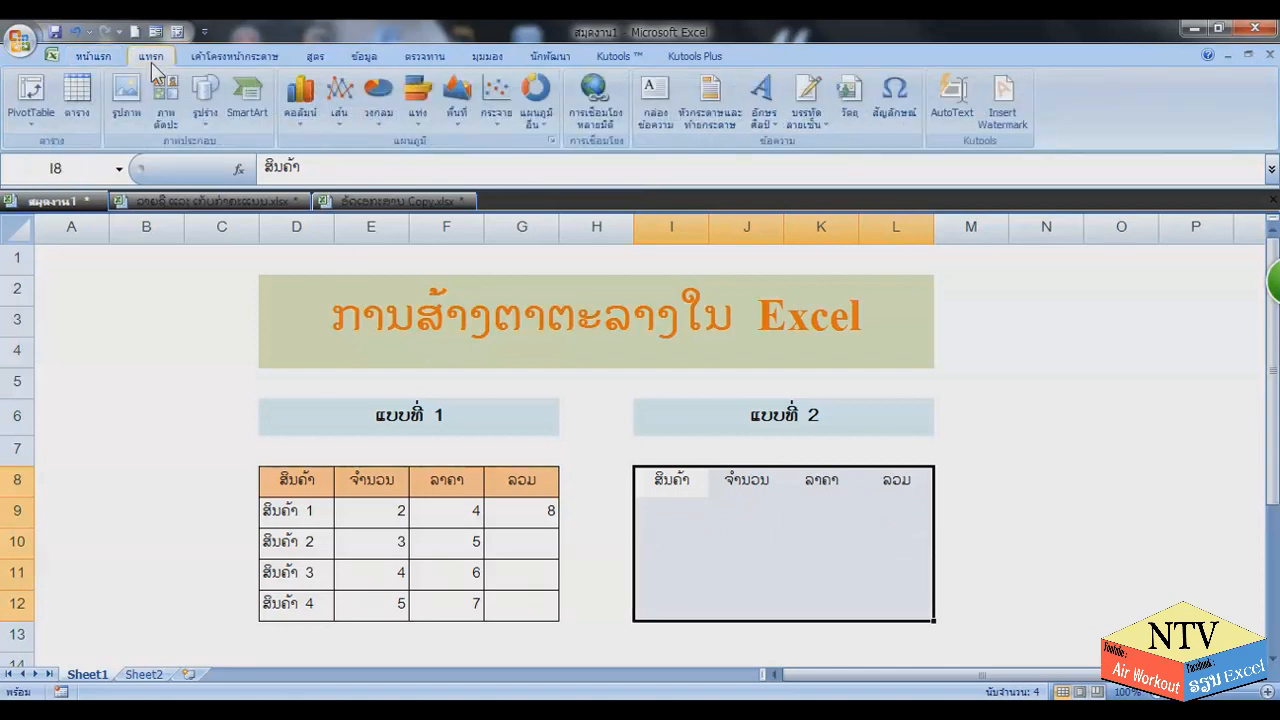
left_click(78, 104)
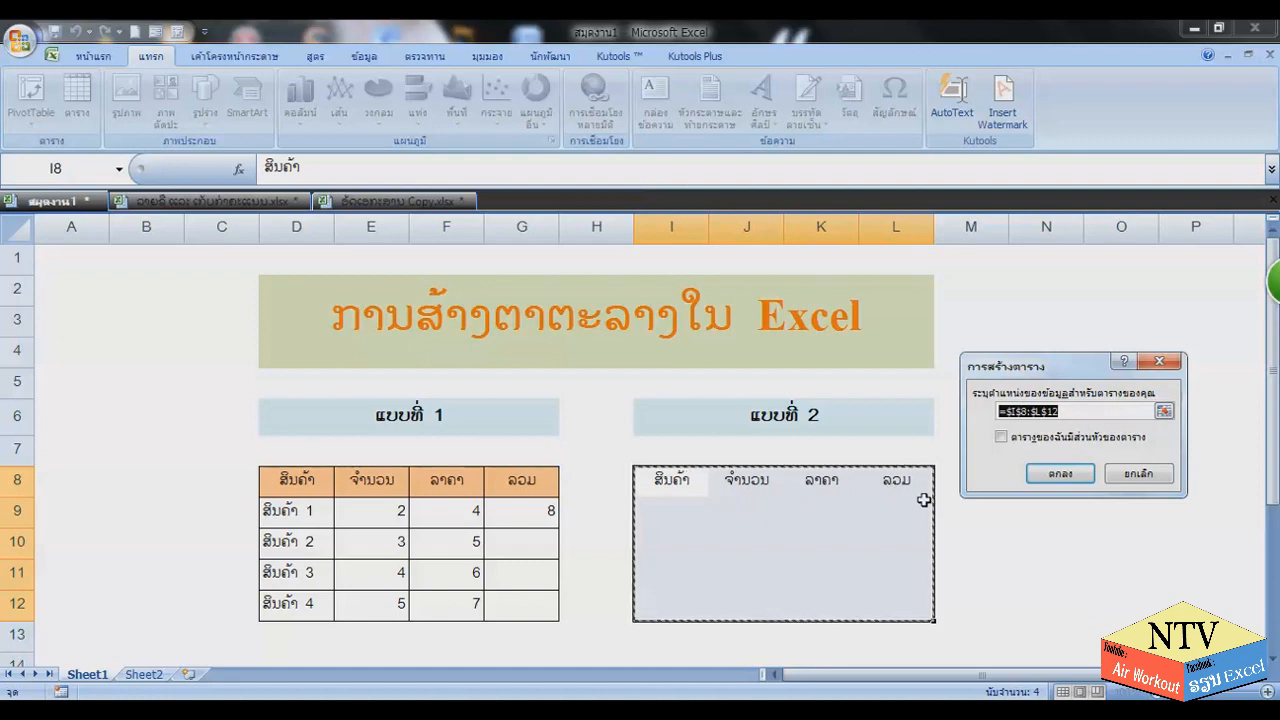
left_click(1052, 476)
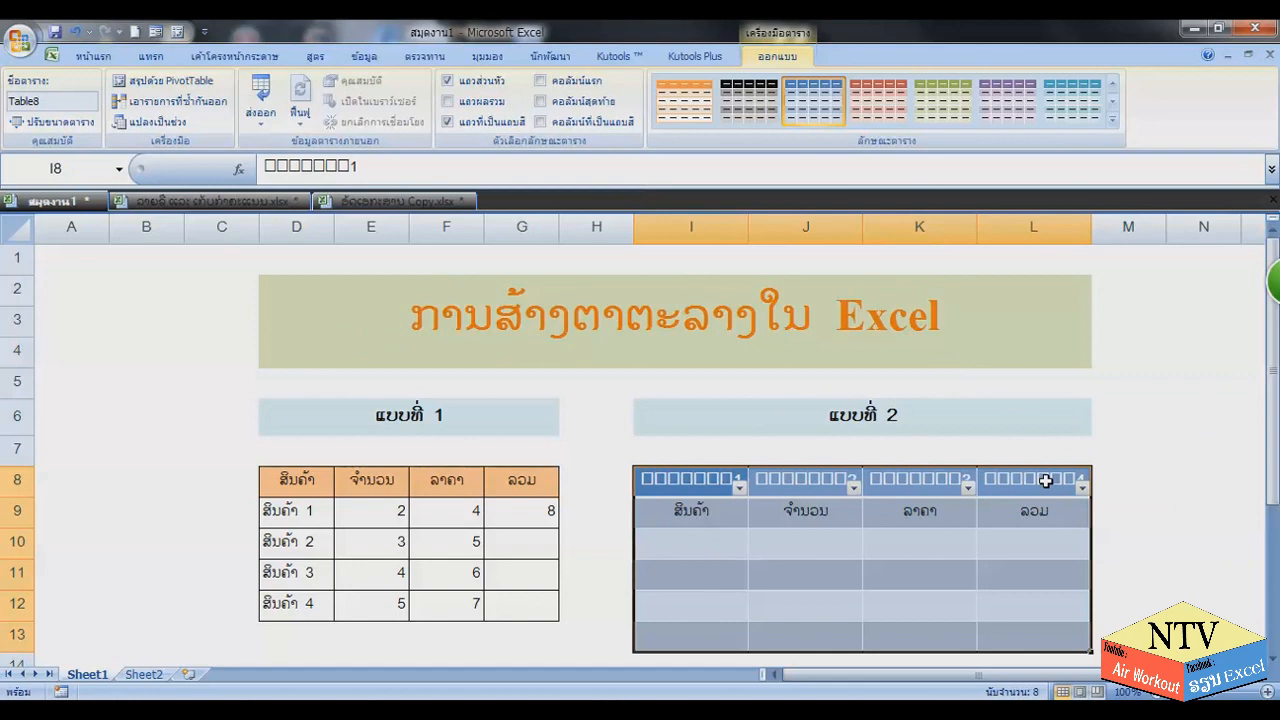
key("ctrl+z")
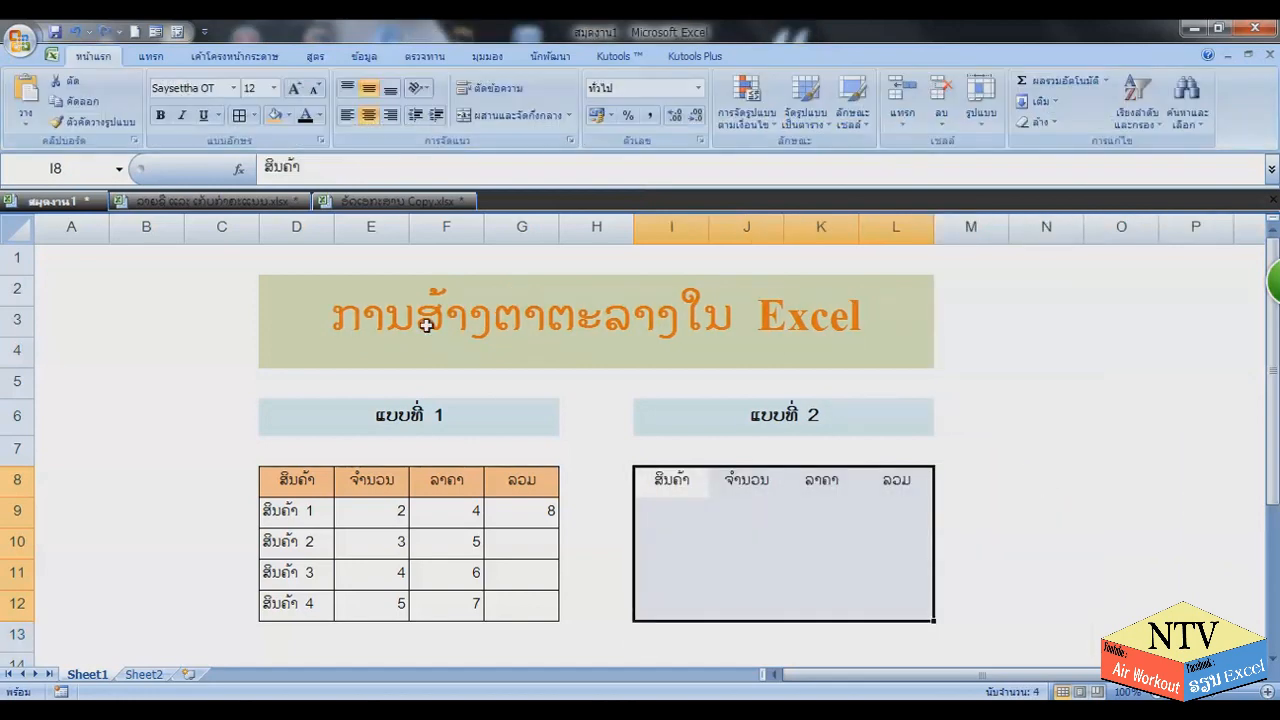
Convert the range I8:L12 into a table with the option that it has headers turned on.
left_click(150, 60)
left_click(77, 97)
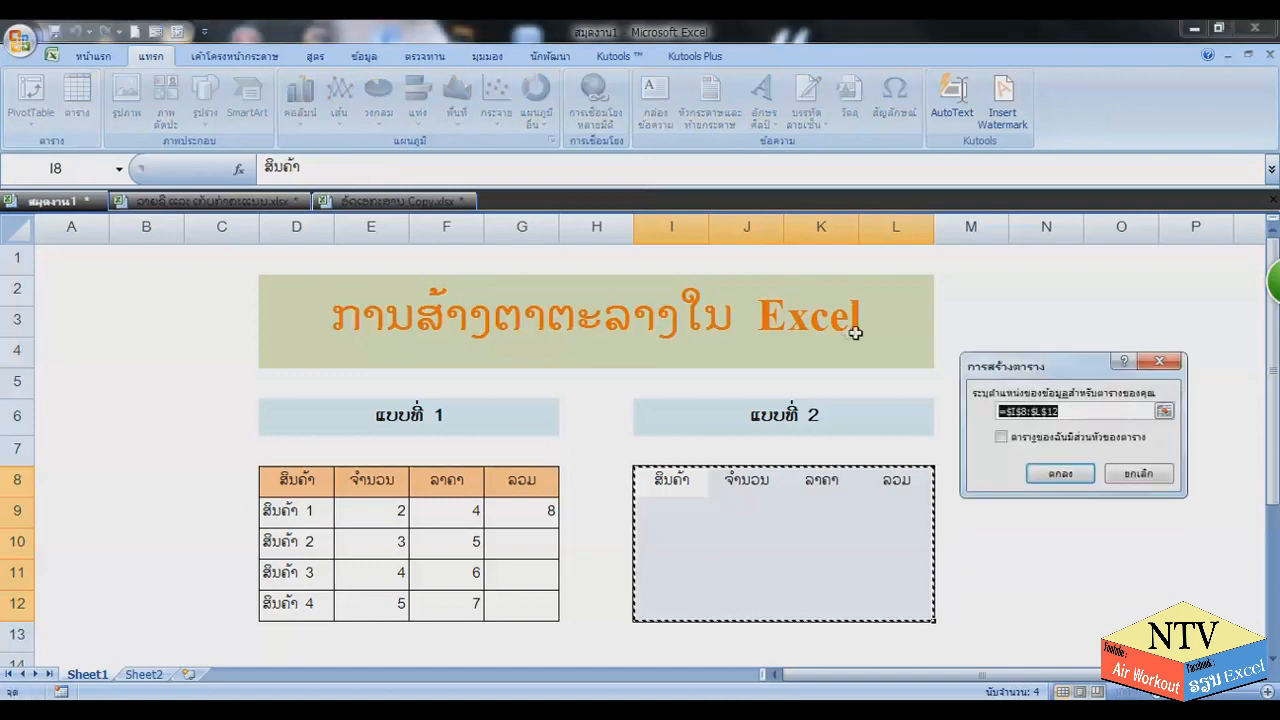
left_click(1028, 440)
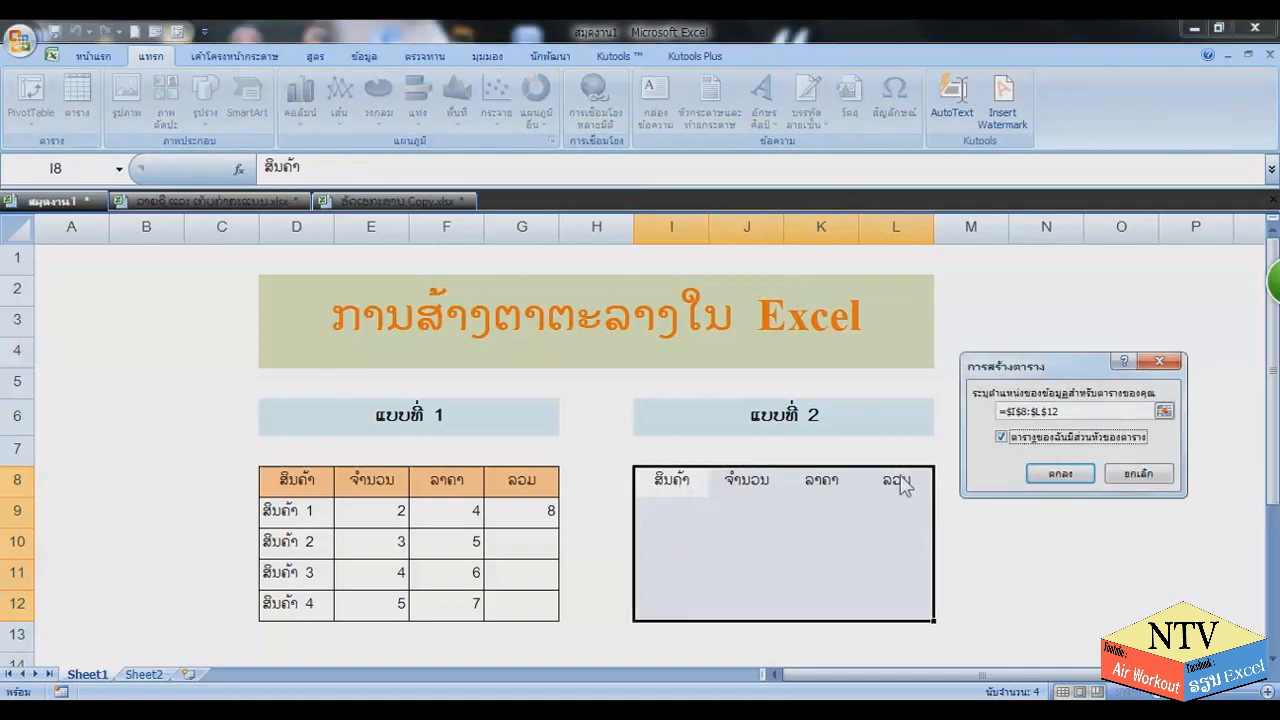
left_click(1050, 476)
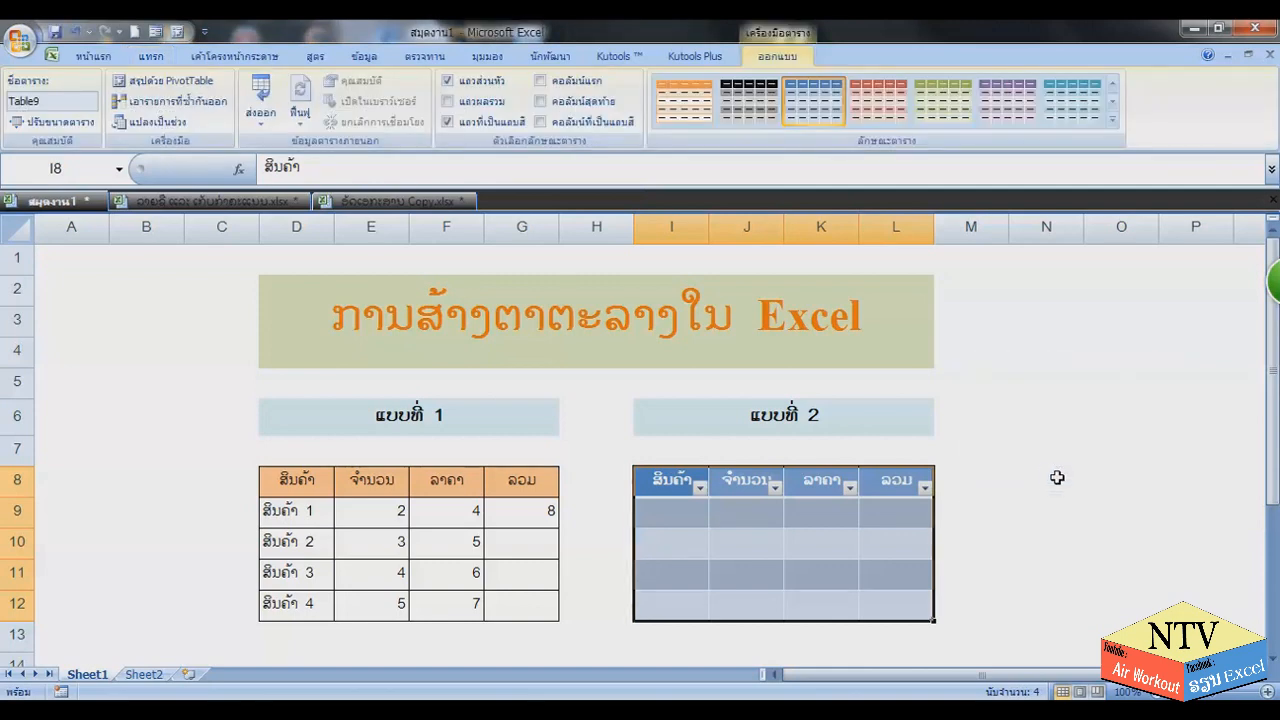
left_click(1140, 538)
Enter "ສິນຄ້າ 1" in I9 and fill the numbered product names down to I12.
left_click(671, 513)
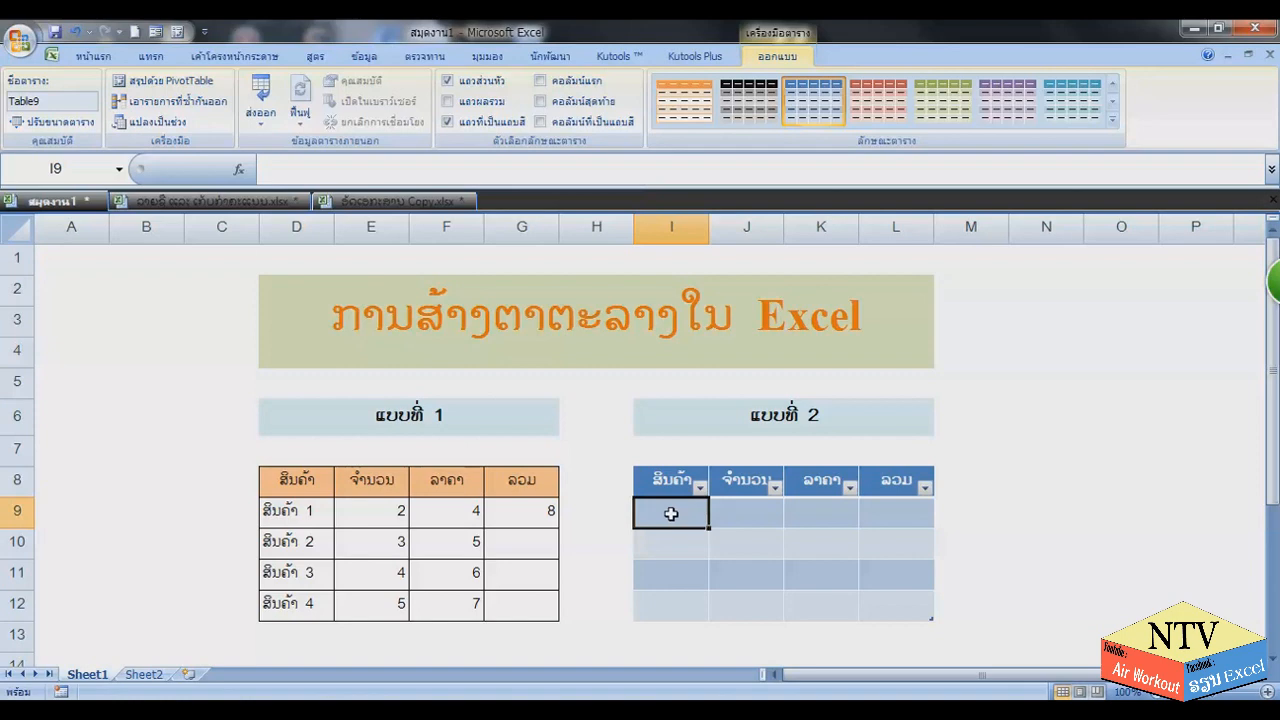
type("ສິນຄ້າ 1")
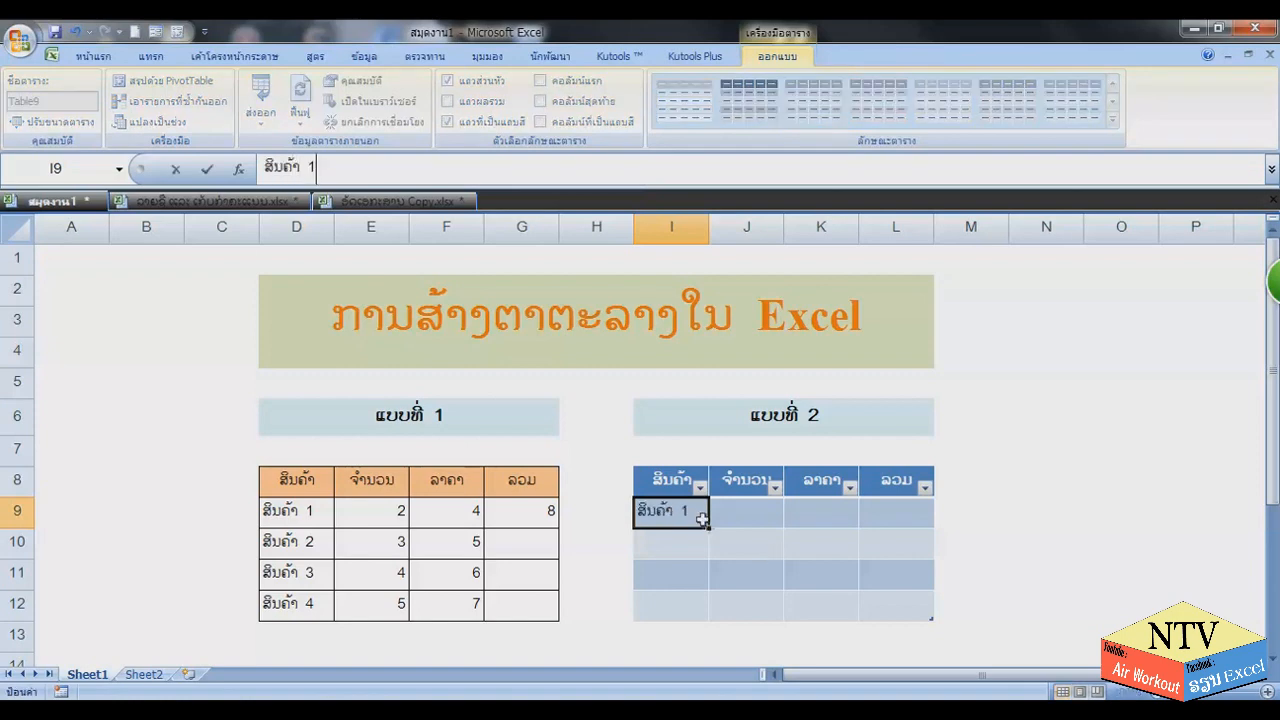
left_click_drag(710, 530, 705, 612)
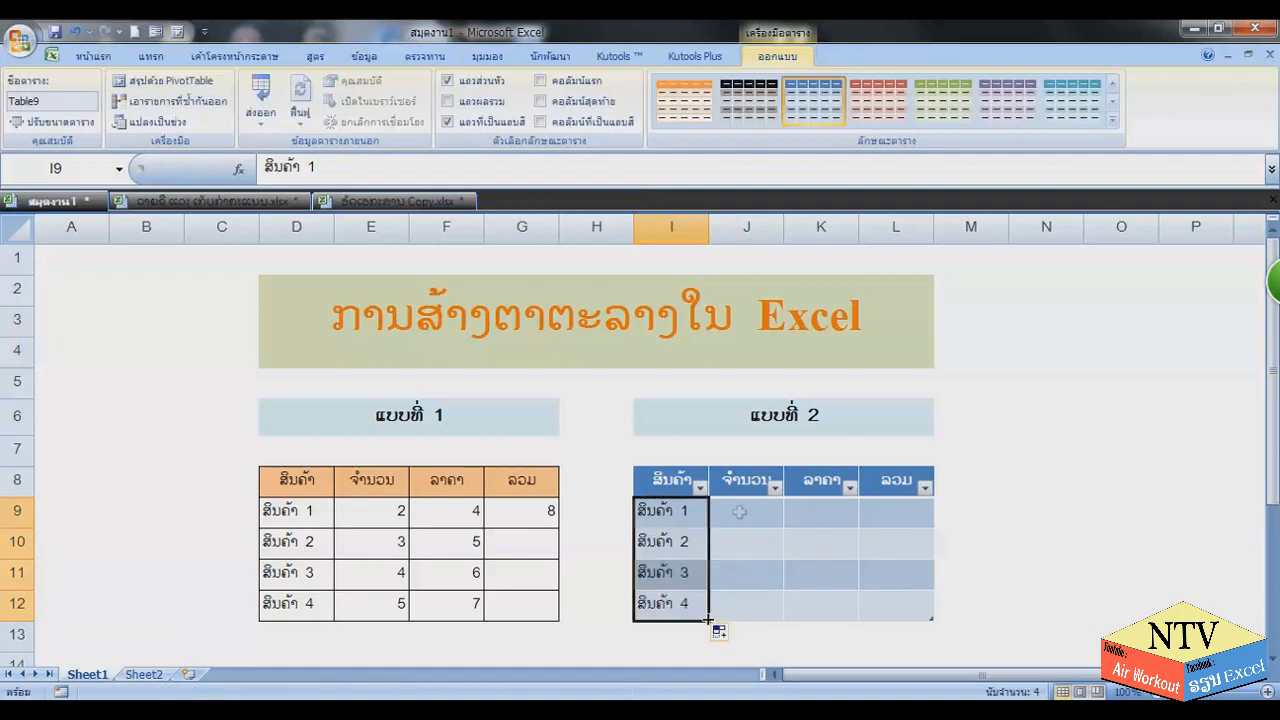
Fill the second table's quantities J9:J12 with 2 to 5 and its prices K9:K12 with 4 to 7.
left_click(750, 532)
left_click(754, 510)
type("ຟ")
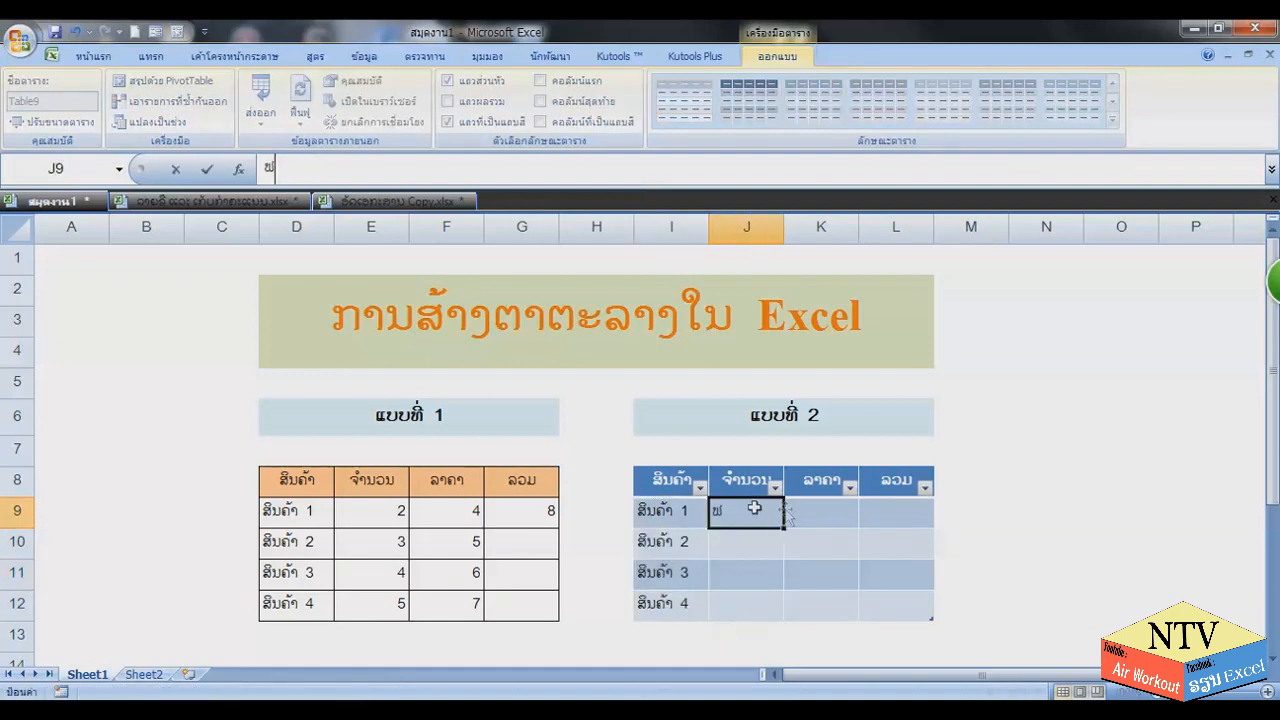
left_click_drag(785, 528, 788, 612)
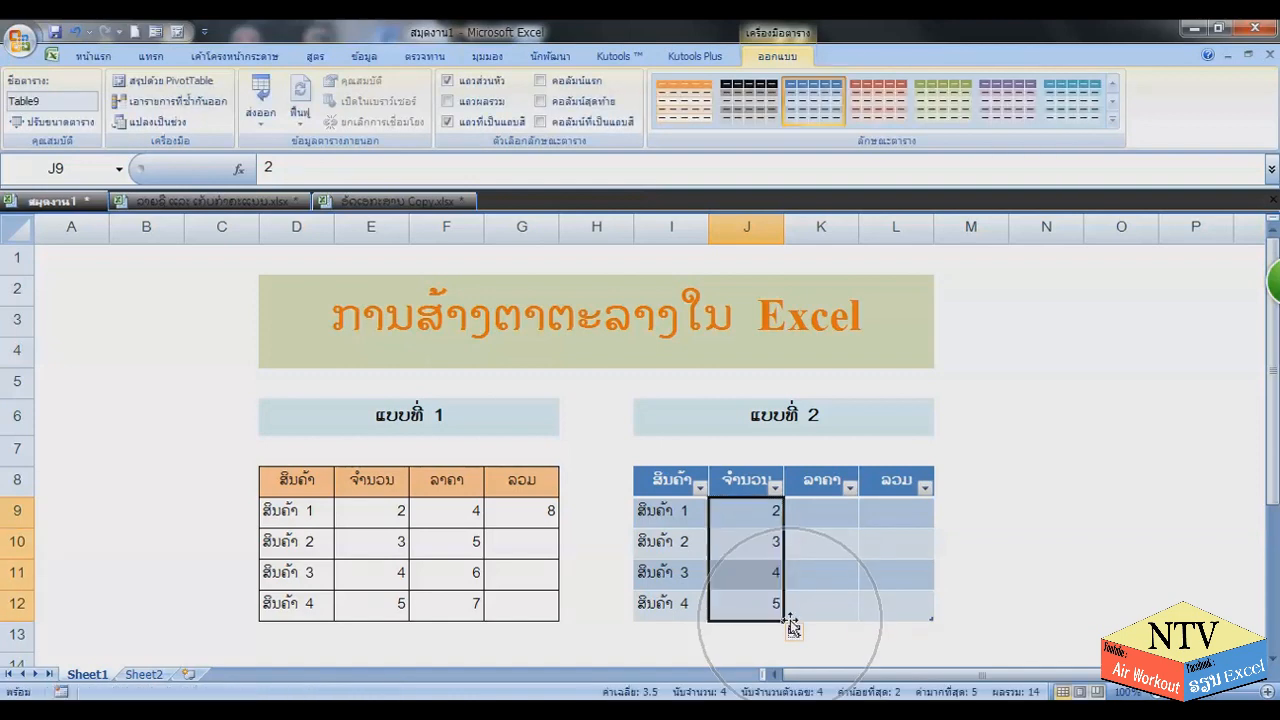
left_click(810, 516)
type("4")
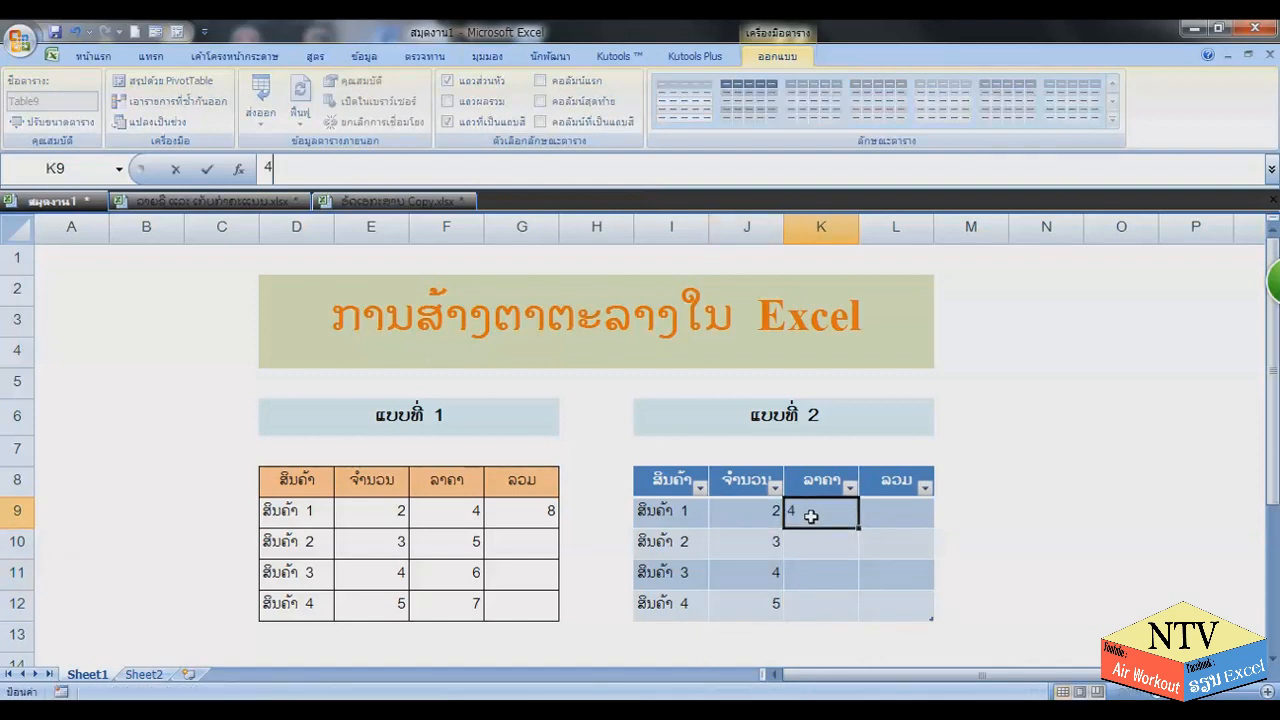
left_click_drag(857, 527, 859, 622)
Enter a formula in L9 that multiplies the row's ຈຳນວນ value by its ລາຄາ value.
left_click(901, 514)
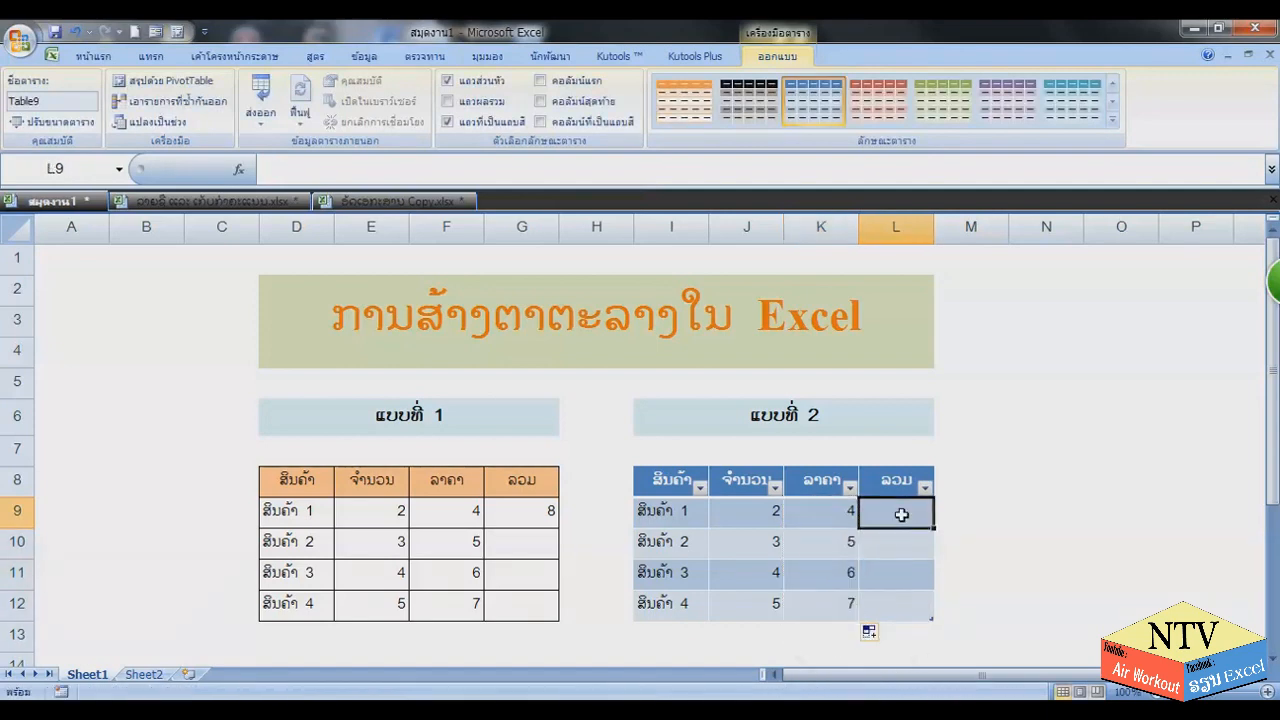
type("=")
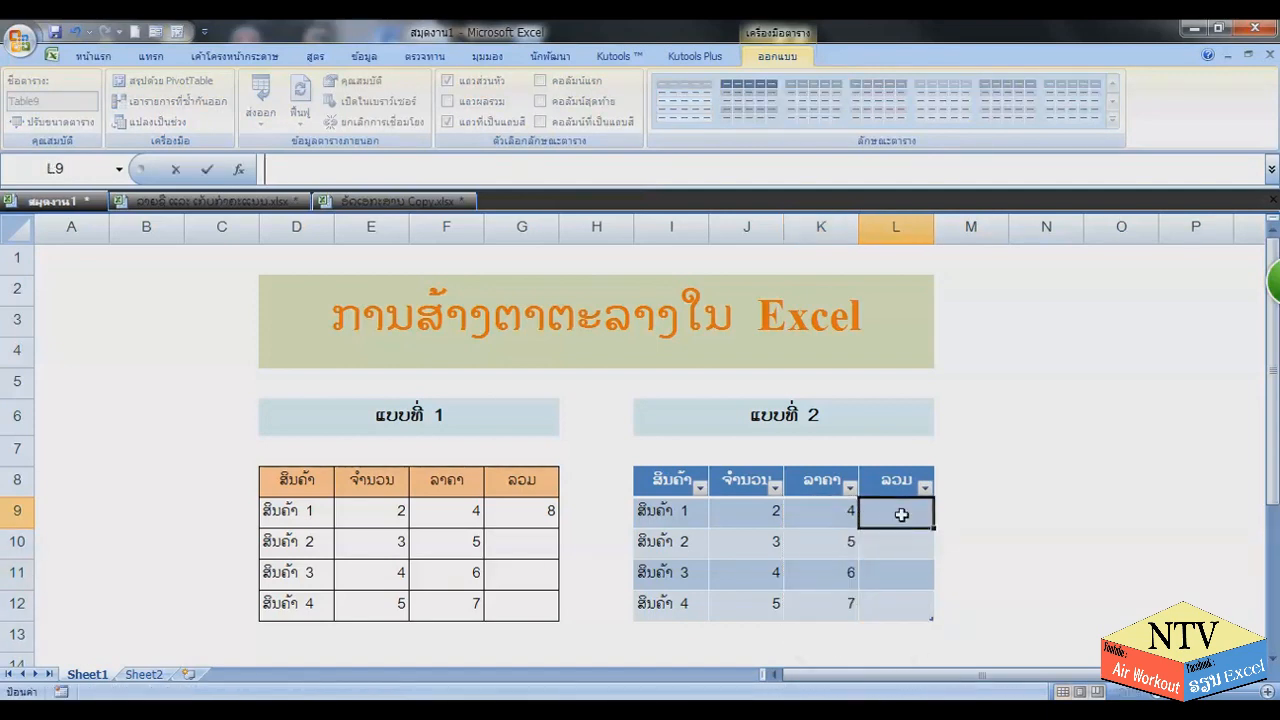
left_click(760, 513)
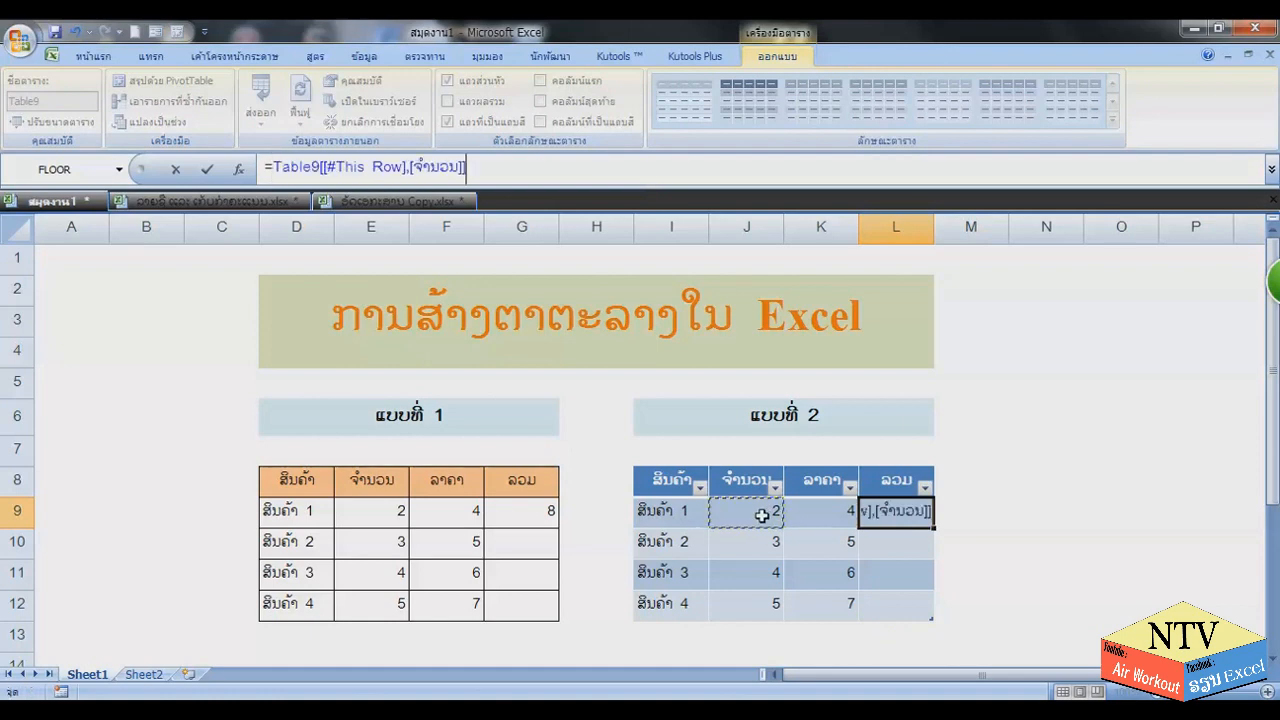
type("*")
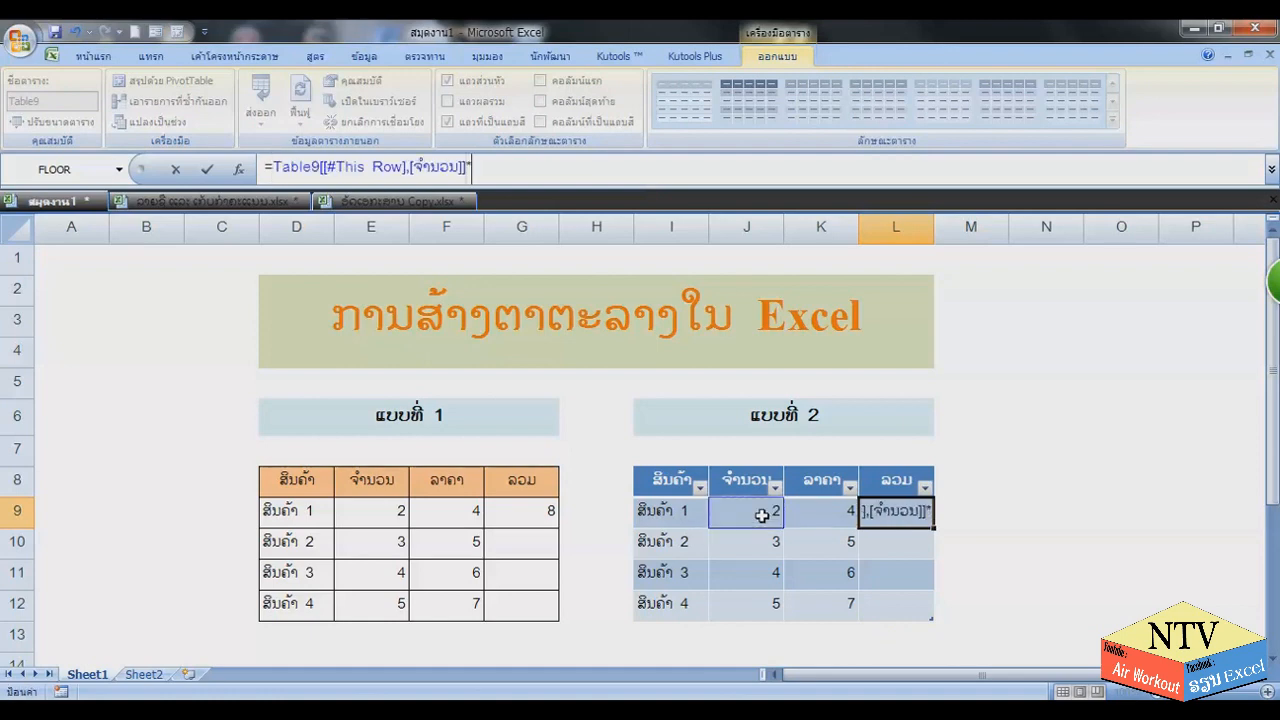
left_click(816, 516)
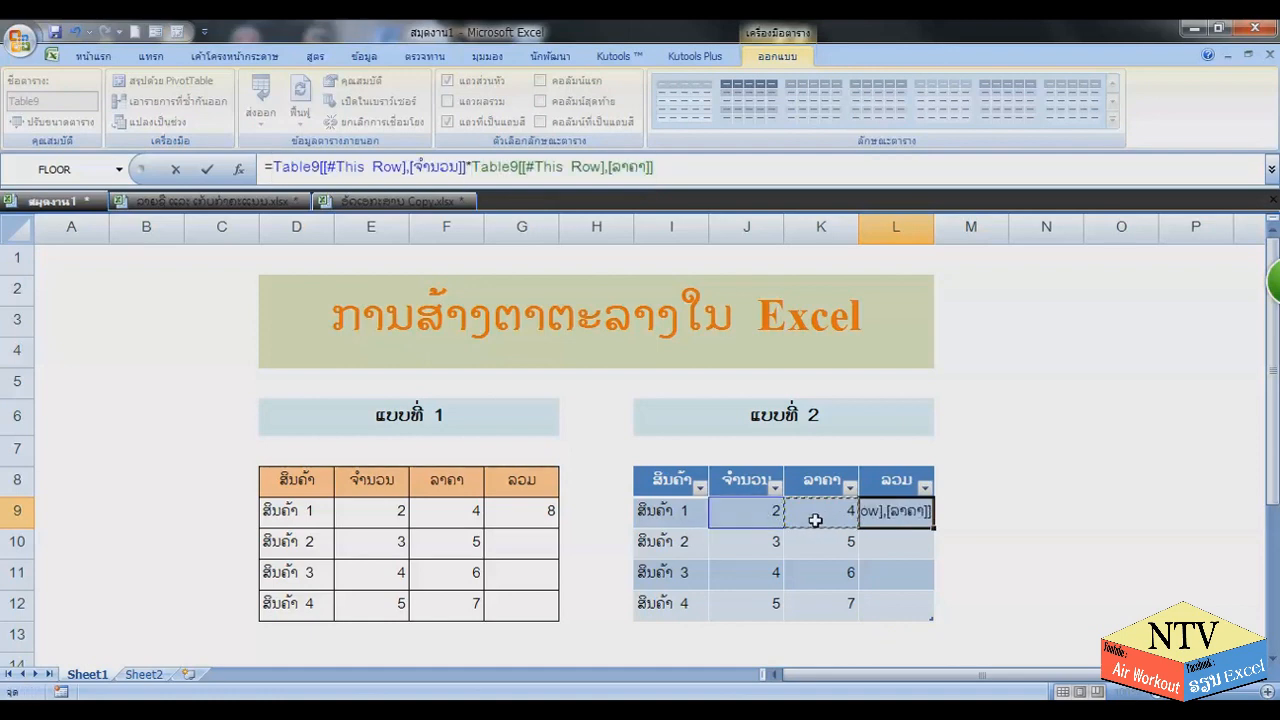
key("Return")
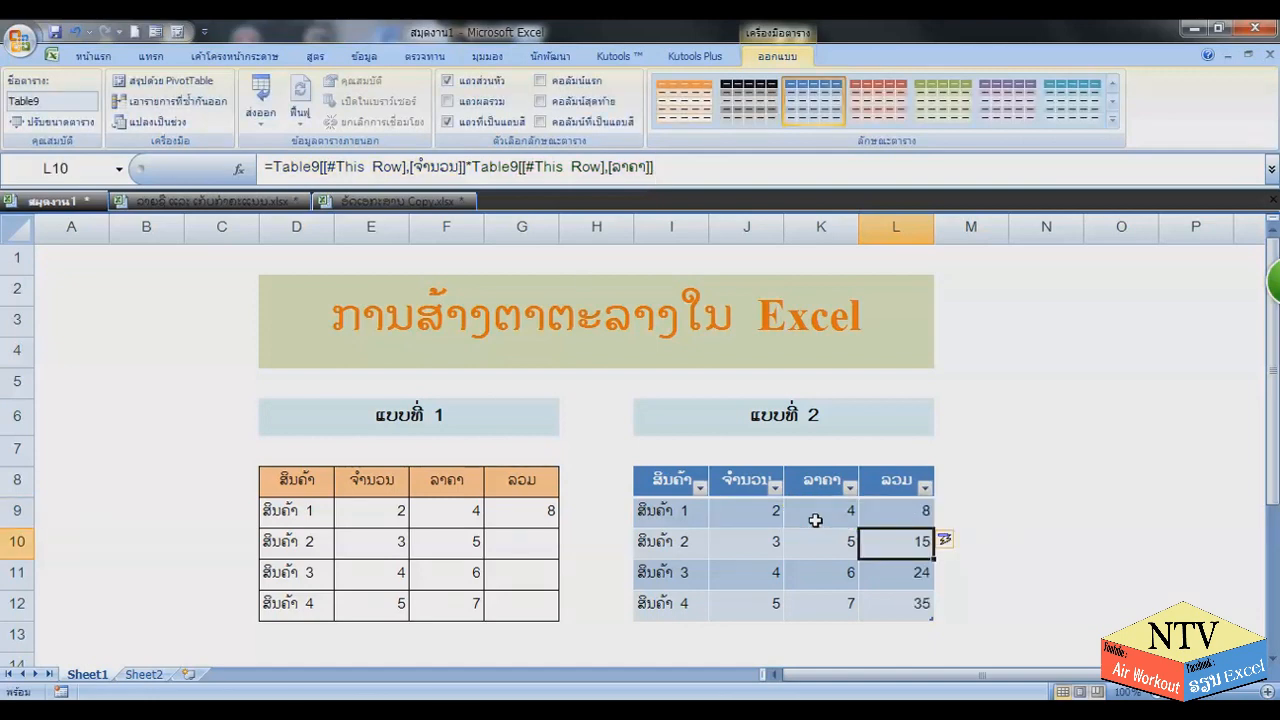
left_click(975, 520)
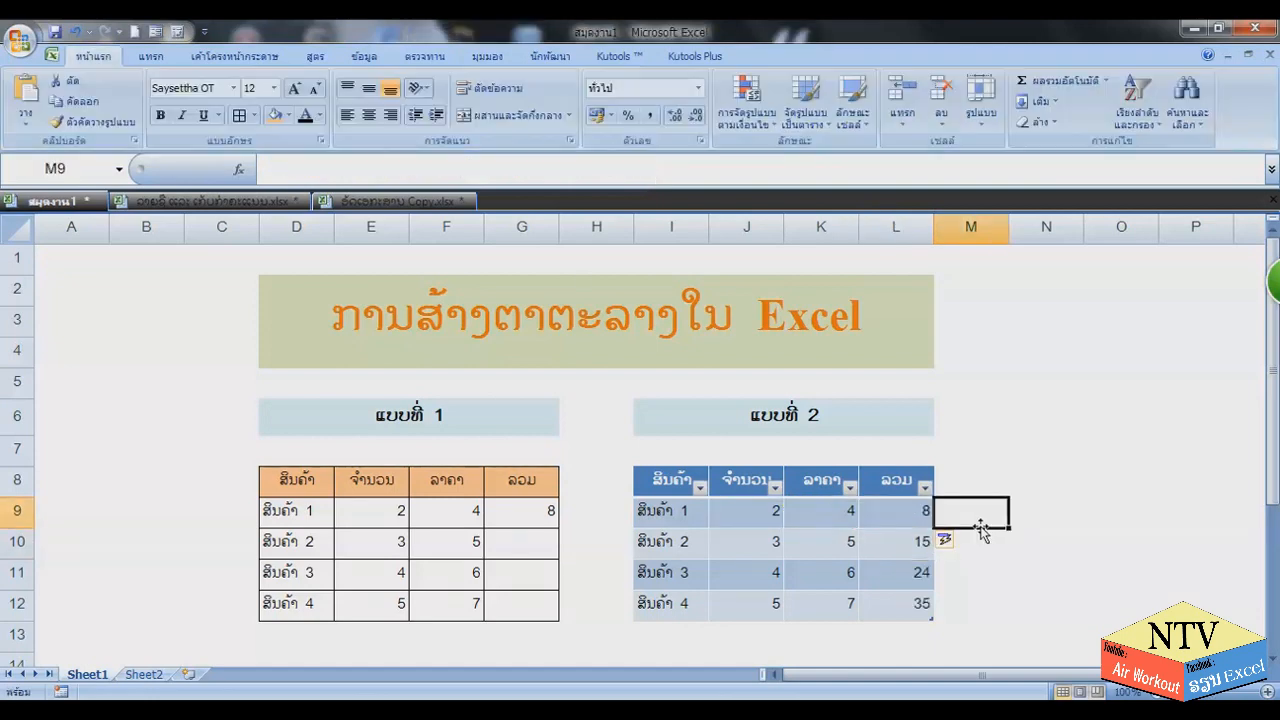
Compare the total formula in L9 of the second table with the one in G9 of the first table.
left_click(438, 514)
left_click(905, 519)
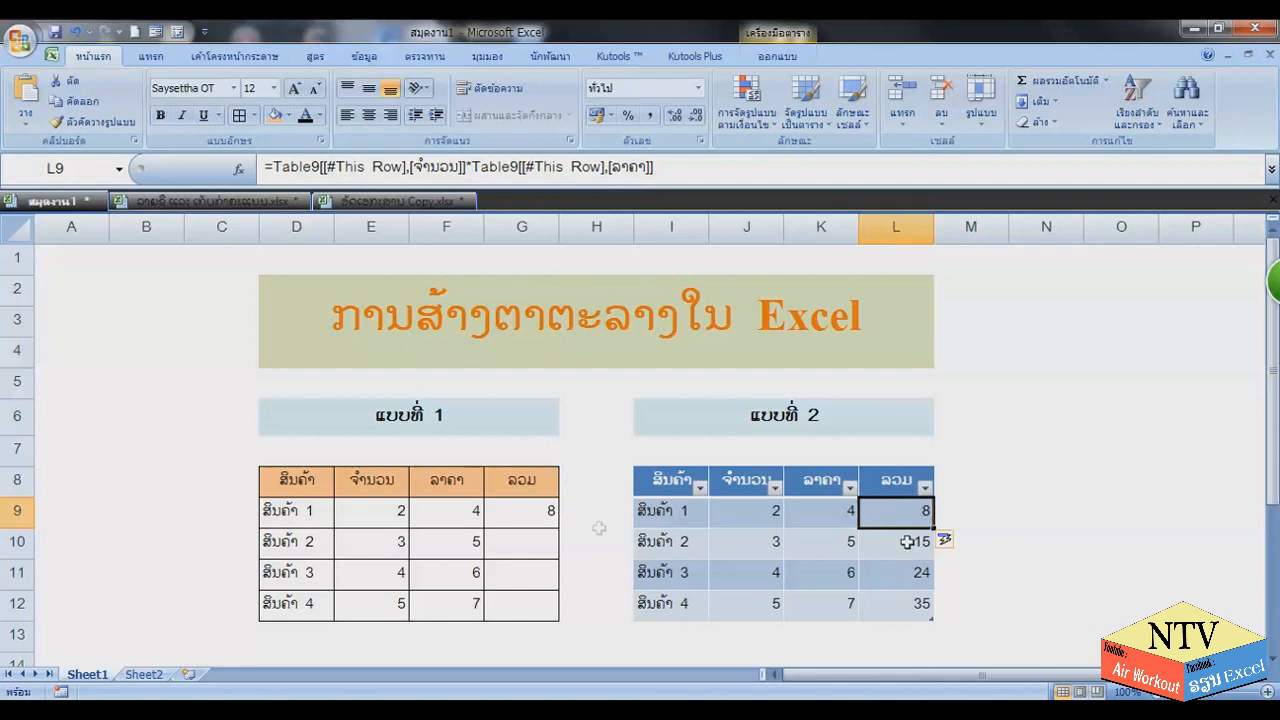
left_click(538, 534)
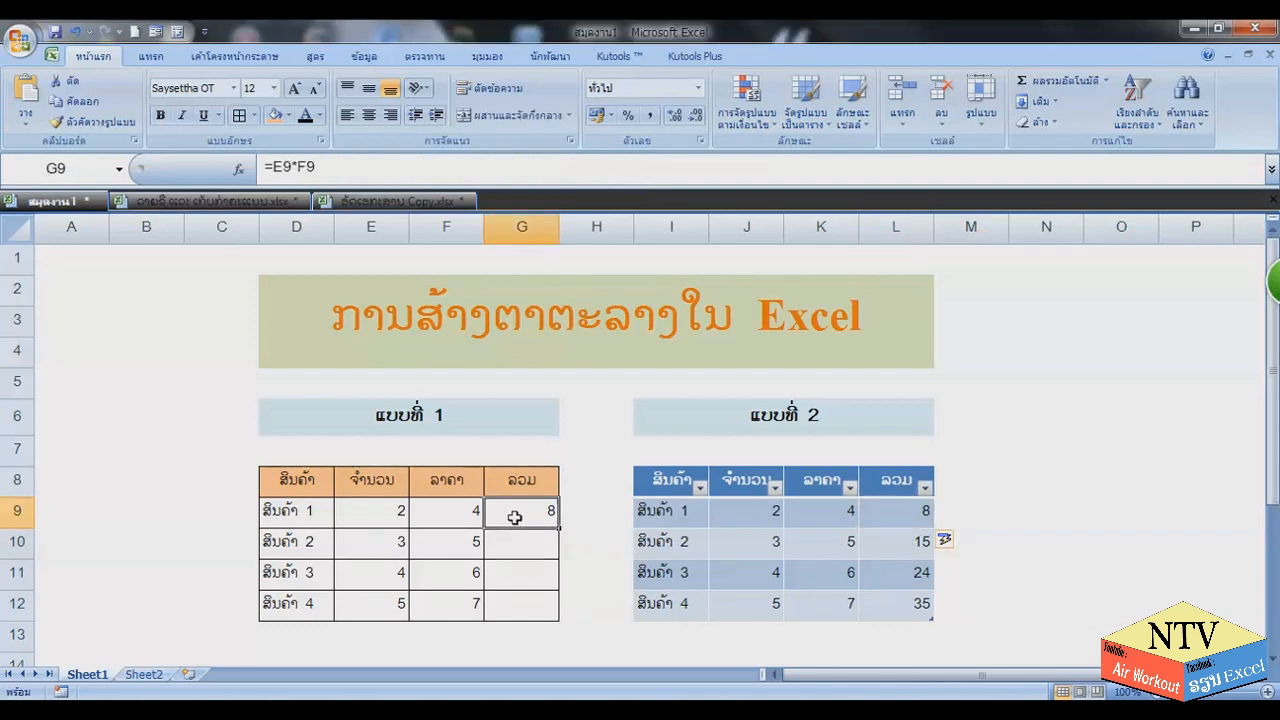
left_click(743, 481)
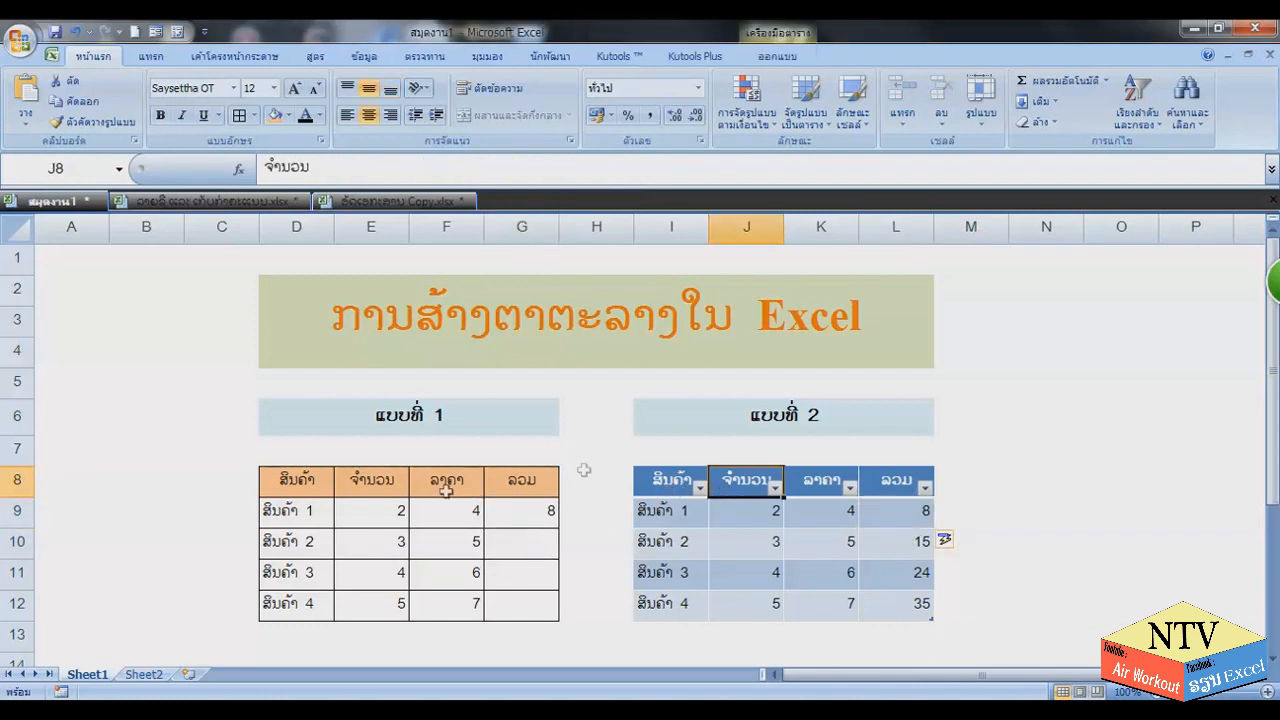
left_click(1040, 507)
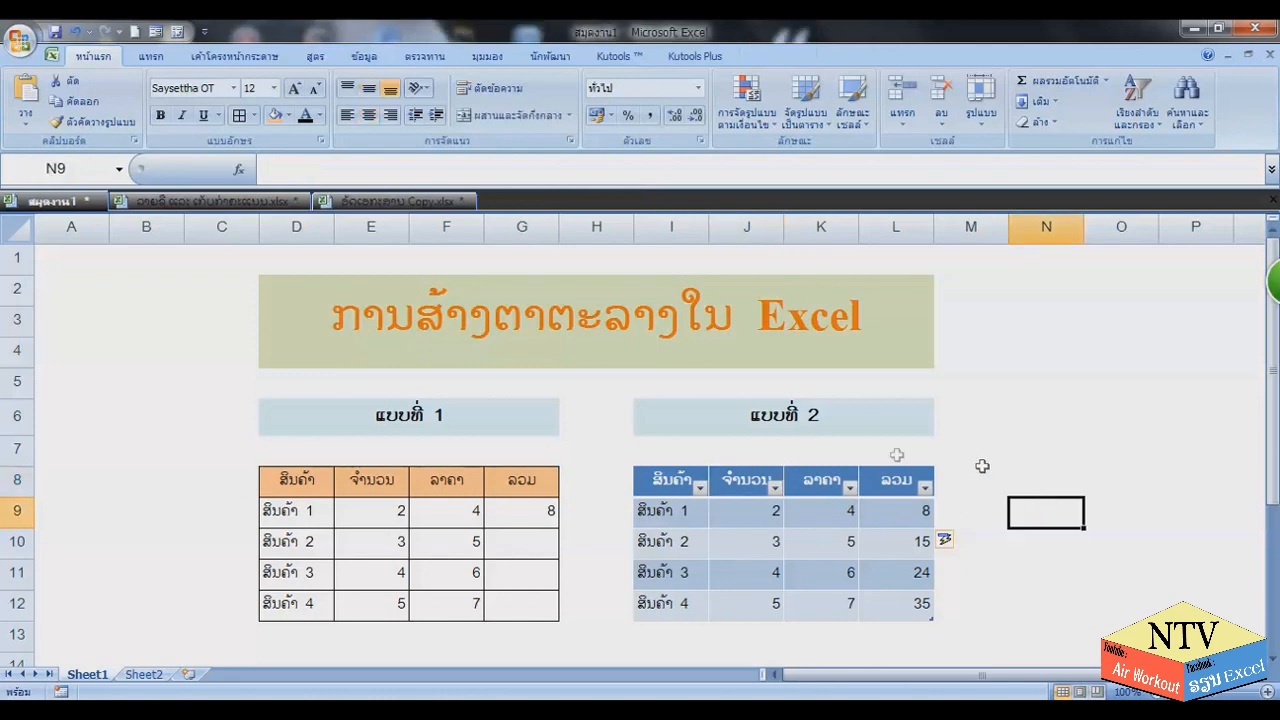
Sort the second table by its ສິນຄ້າ column, first in ascending and finally in descending order.
left_click(700, 488)
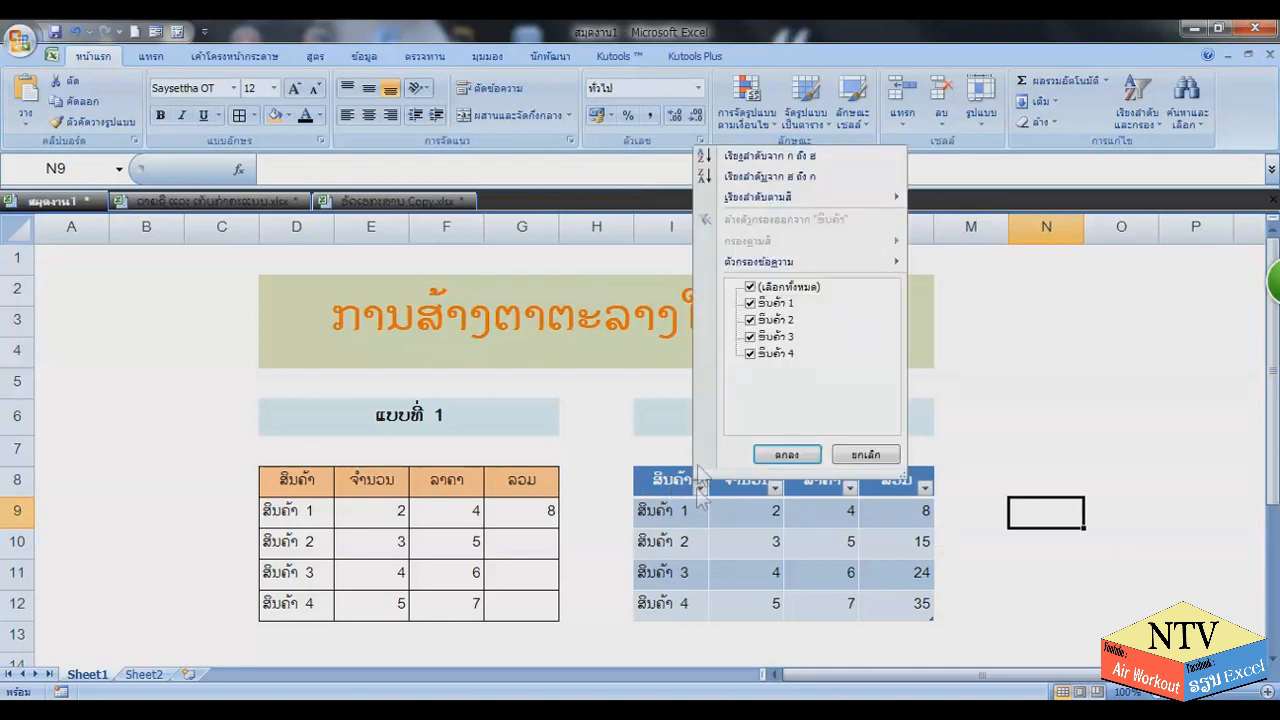
left_click(738, 166)
left_click(700, 488)
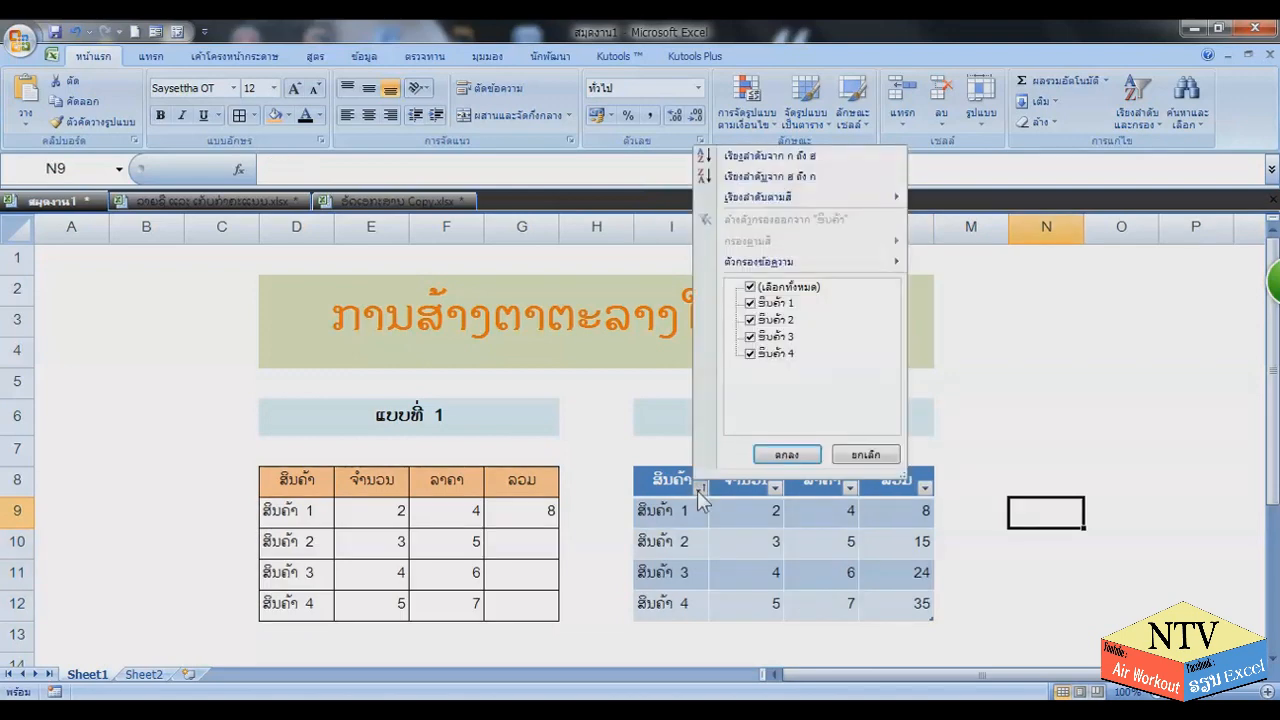
left_click(745, 176)
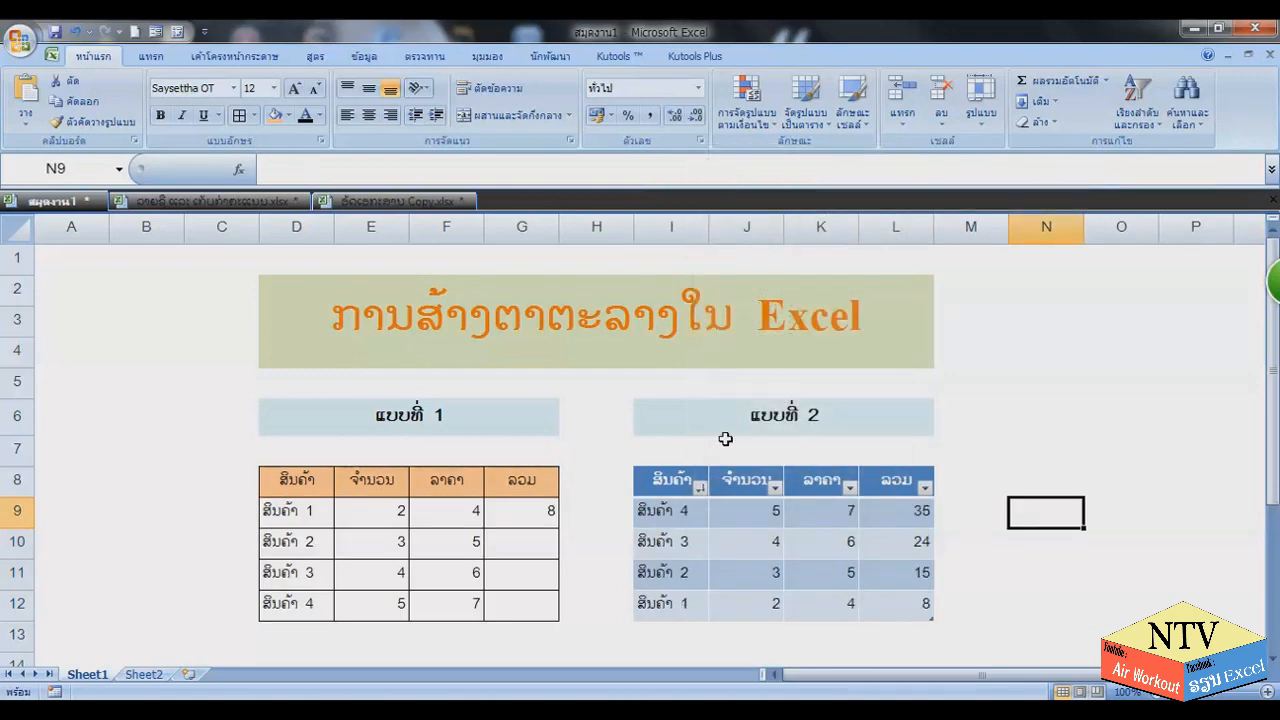
Filter ສິນຄ້າ 2 and ສິນຄ້າ 3 out of the second table's product column, and undo the filter.
left_click(700, 488)
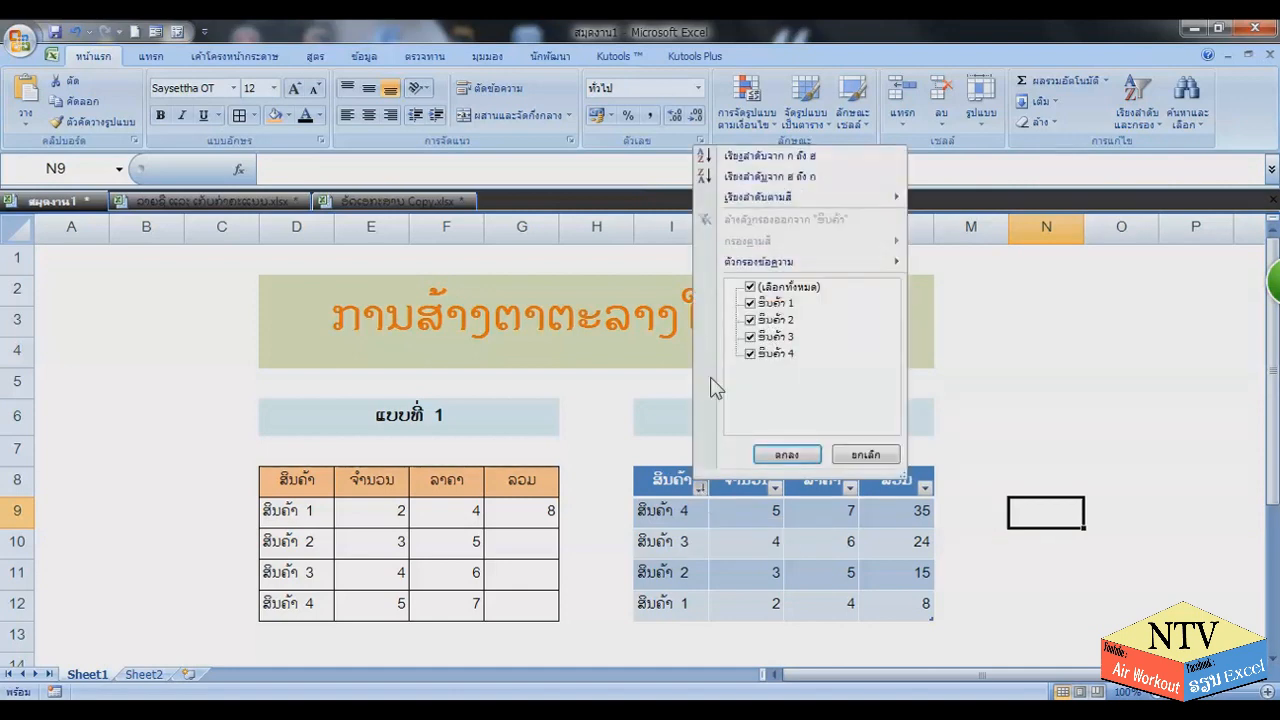
left_click(768, 336)
left_click(770, 319)
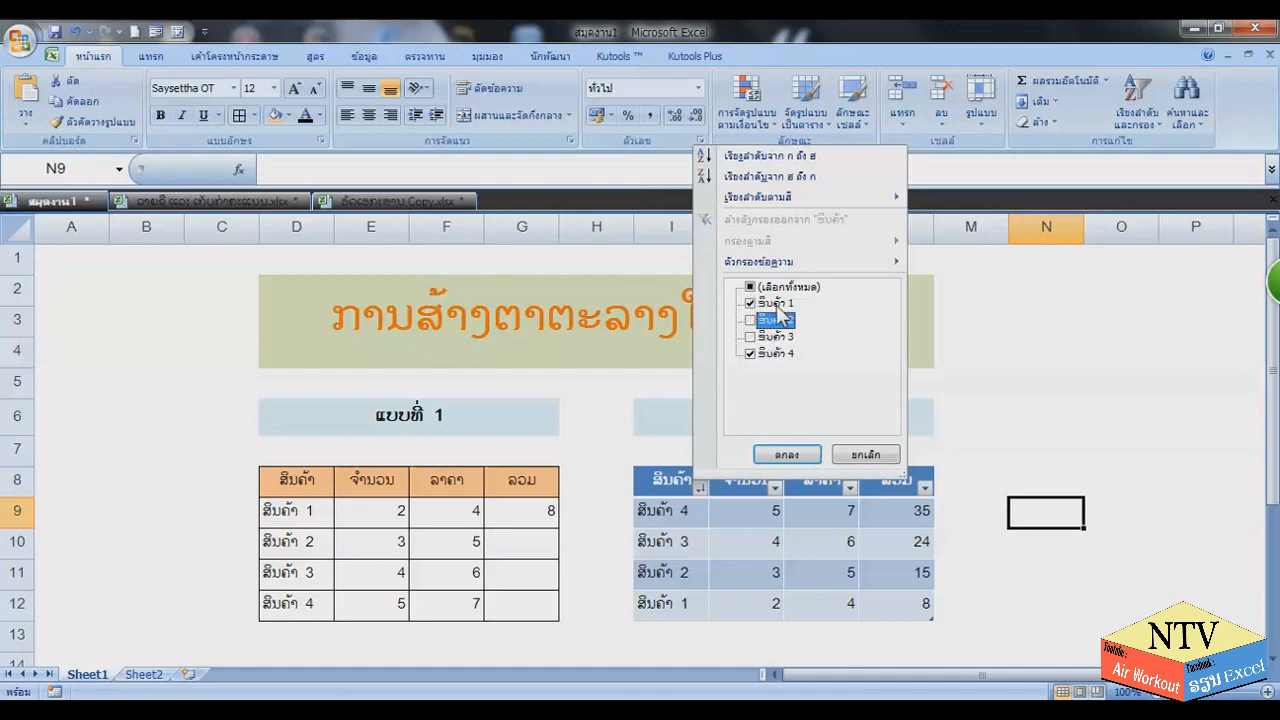
left_click(783, 455)
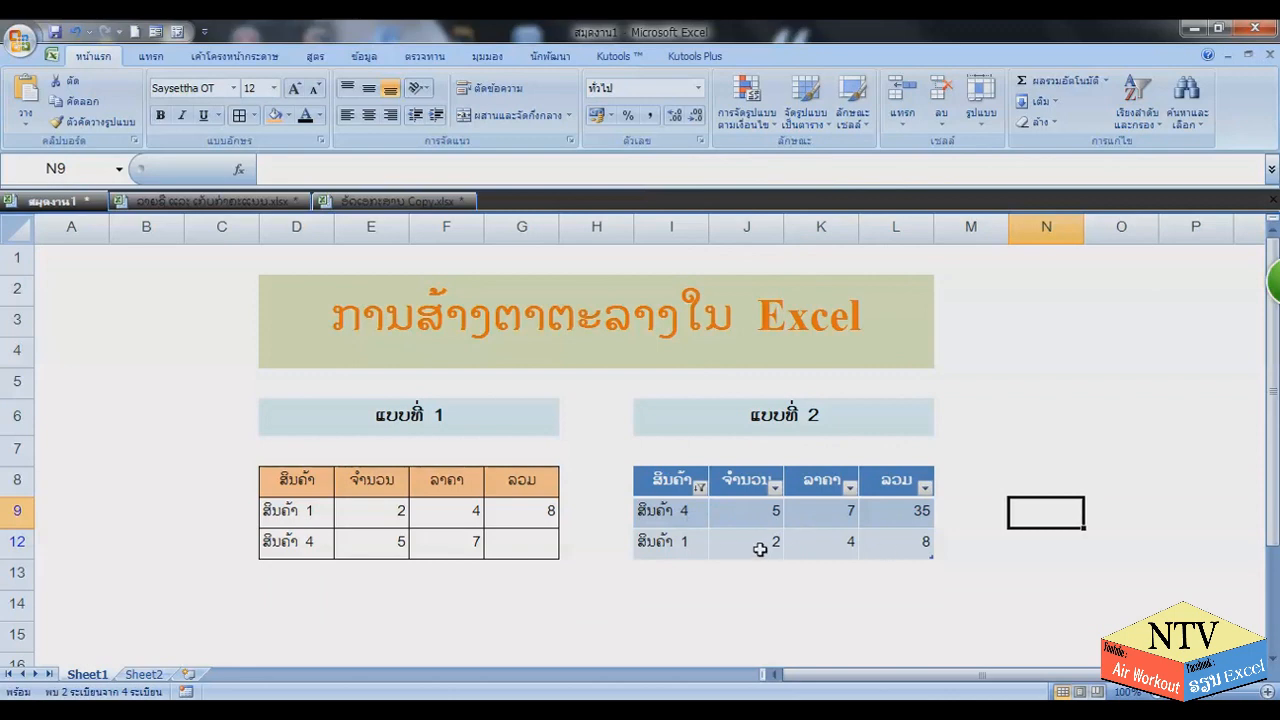
key("ctrl+z")
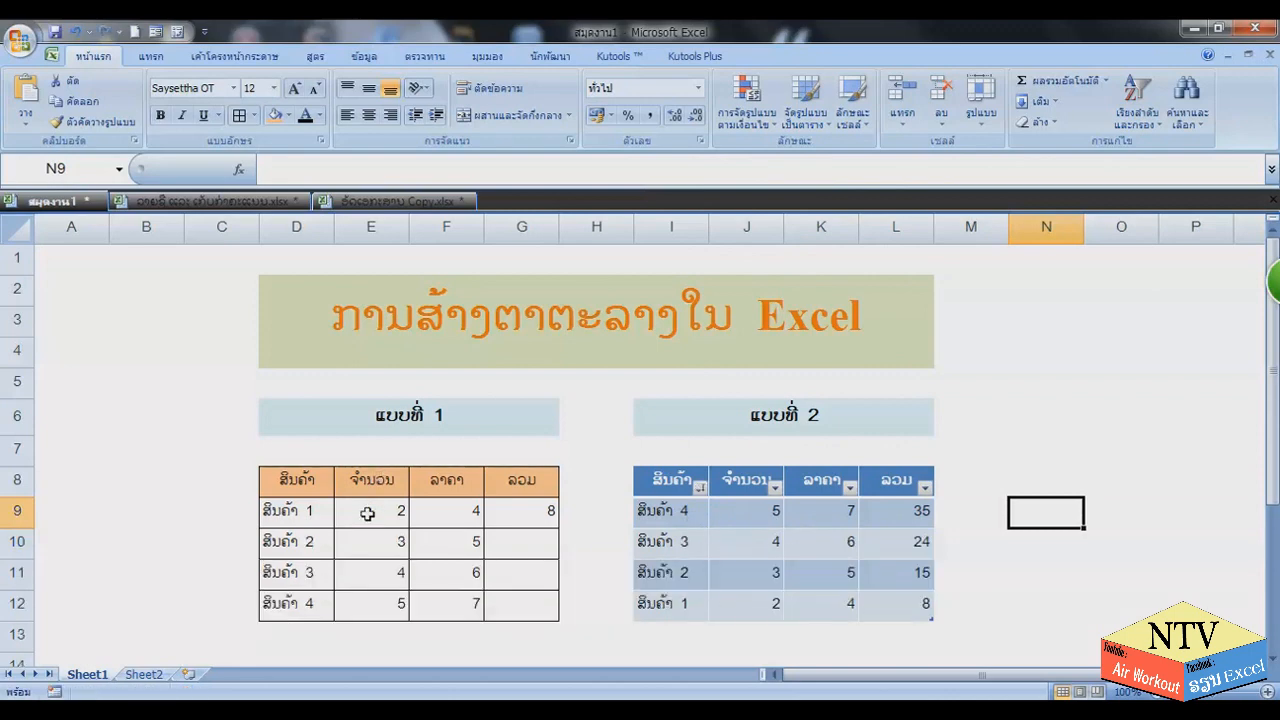
Select the second table I8:L12, try the first-column and last-column style options, and turn both off again.
left_click(354, 505)
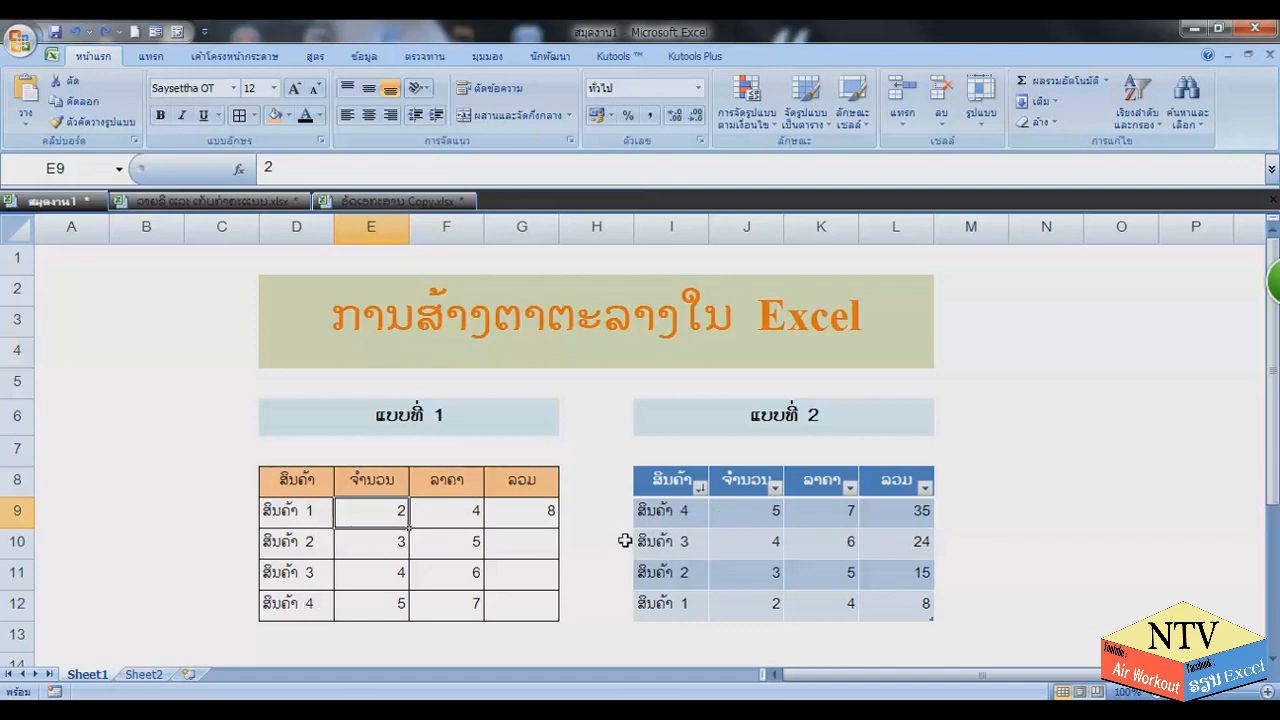
left_click(662, 481)
left_click_drag(662, 480, 894, 606)
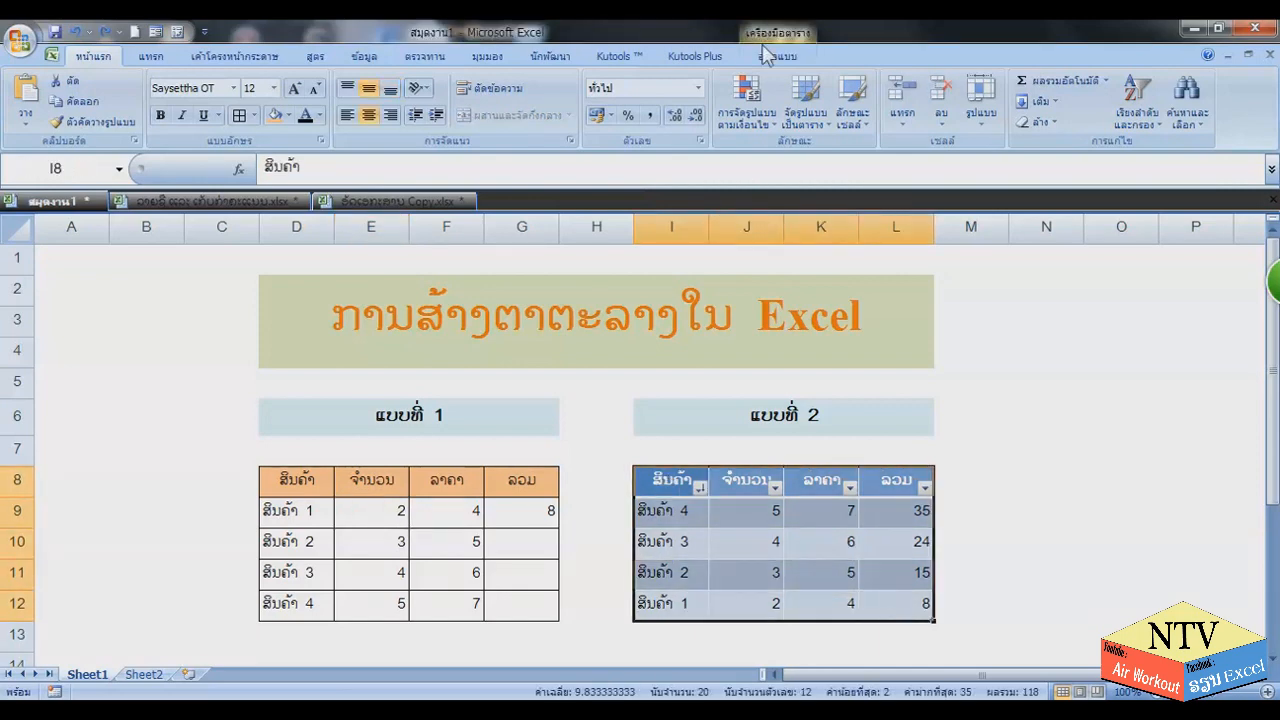
left_click(772, 55)
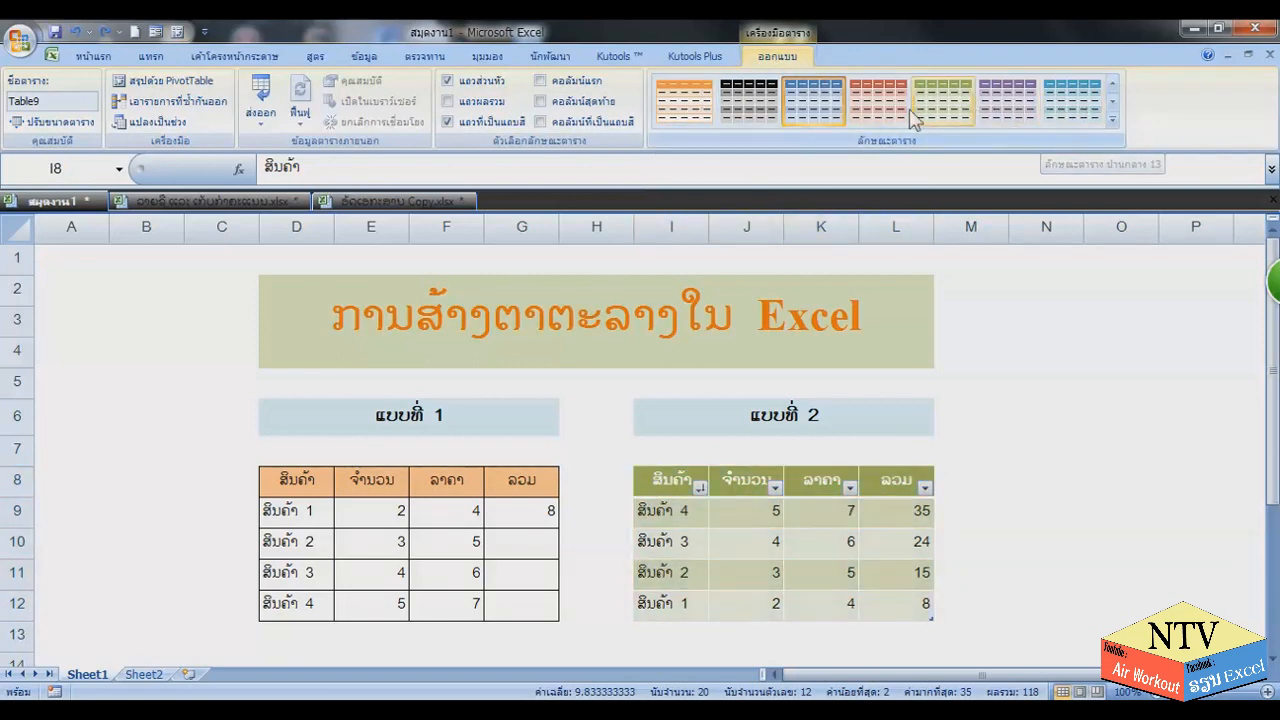
left_click(572, 82)
left_click(574, 106)
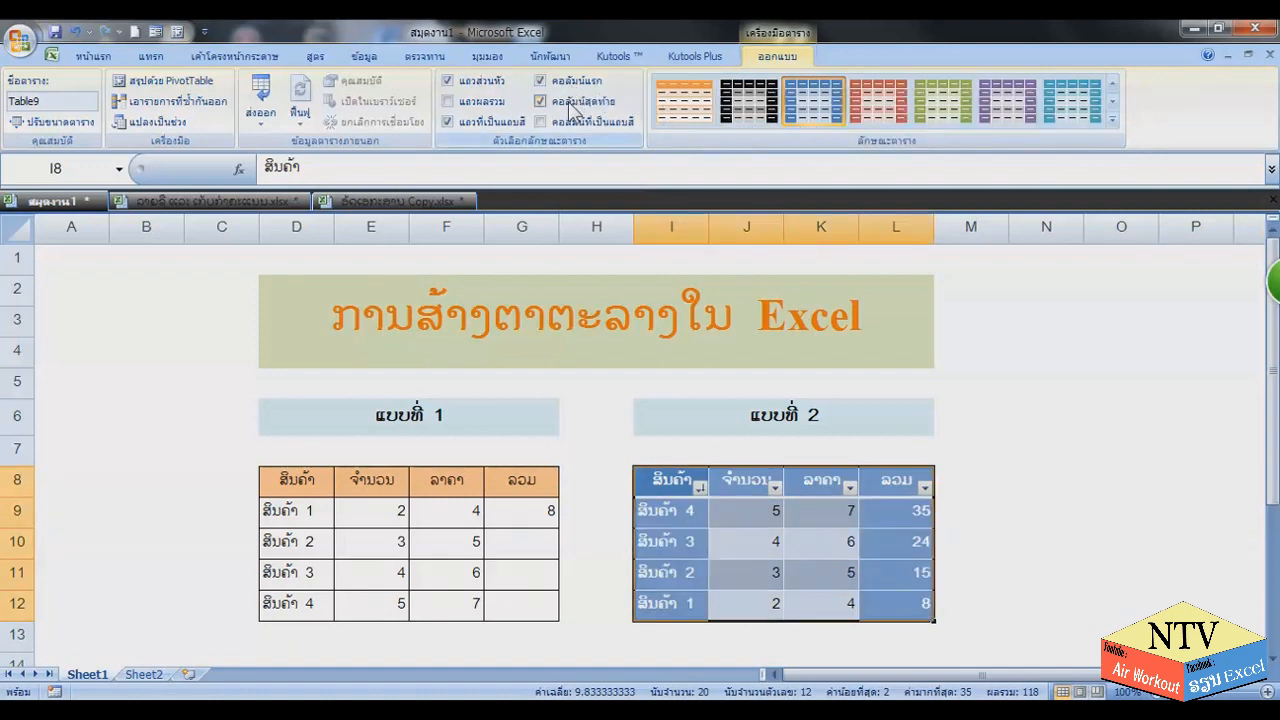
left_click(574, 106)
left_click(570, 82)
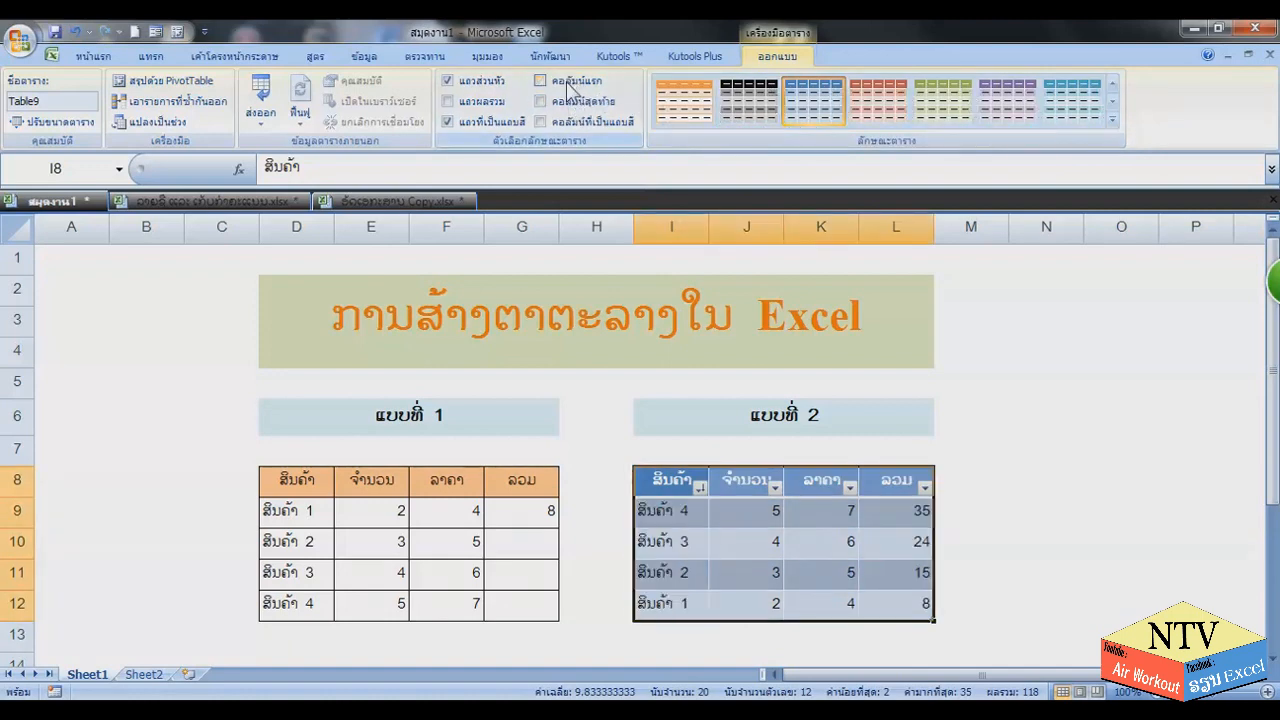
Try the total row option on the second table, switching it on and off twice.
left_click(472, 106)
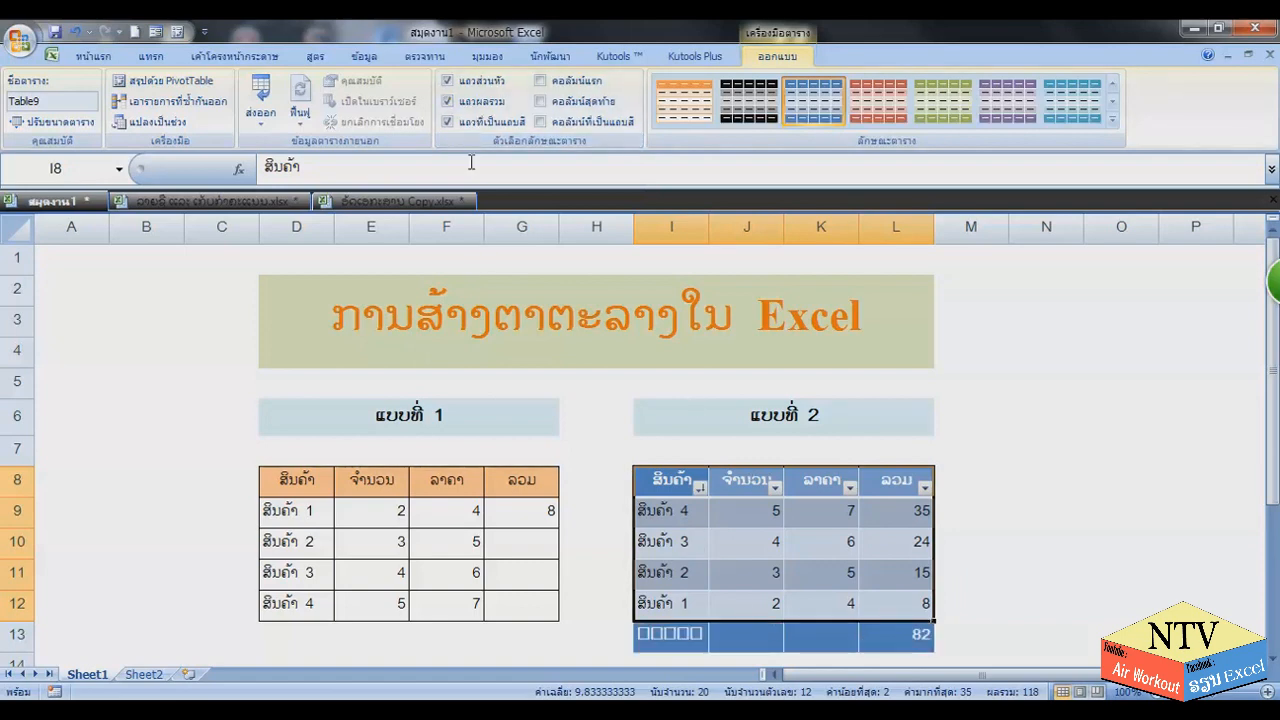
left_click(472, 106)
left_click(471, 108)
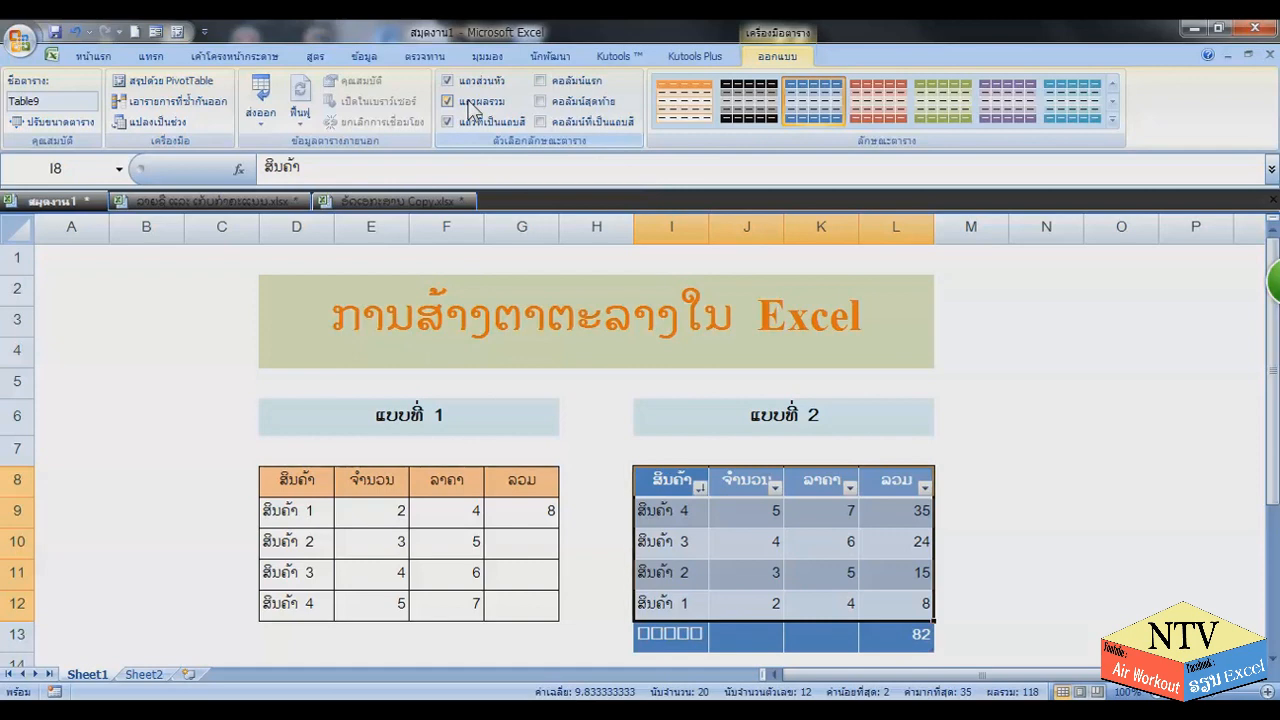
left_click(472, 106)
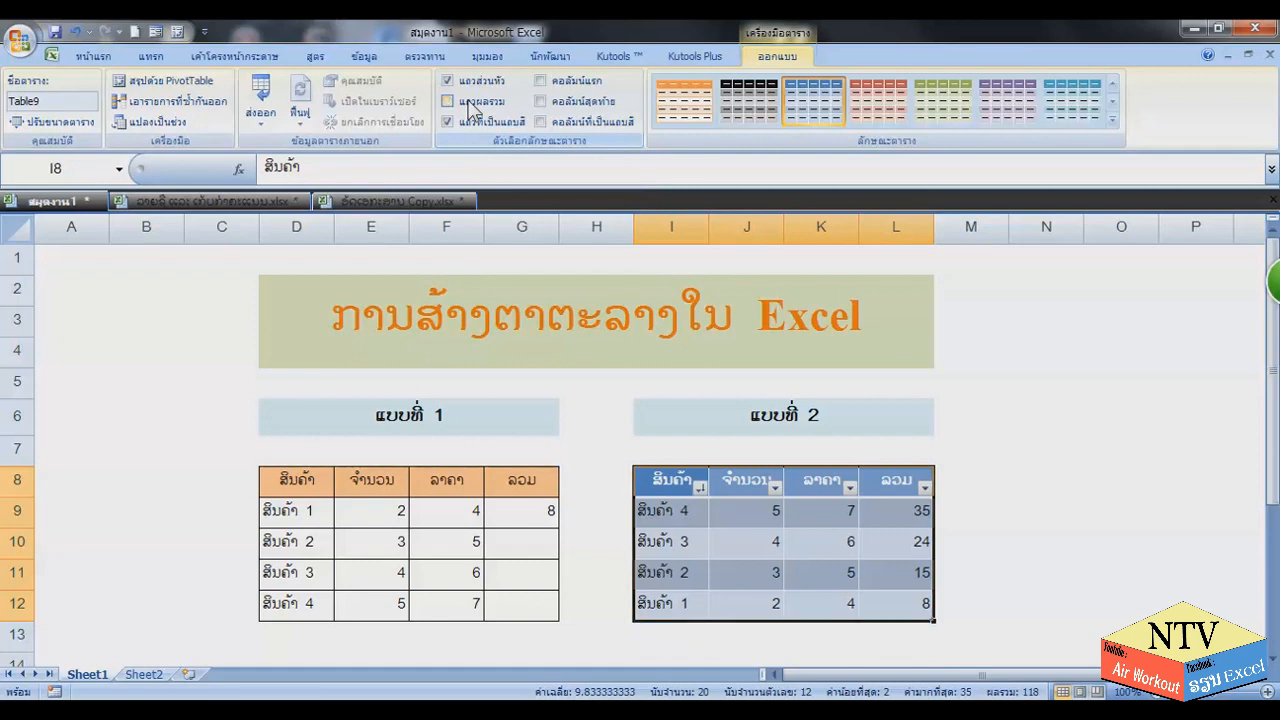